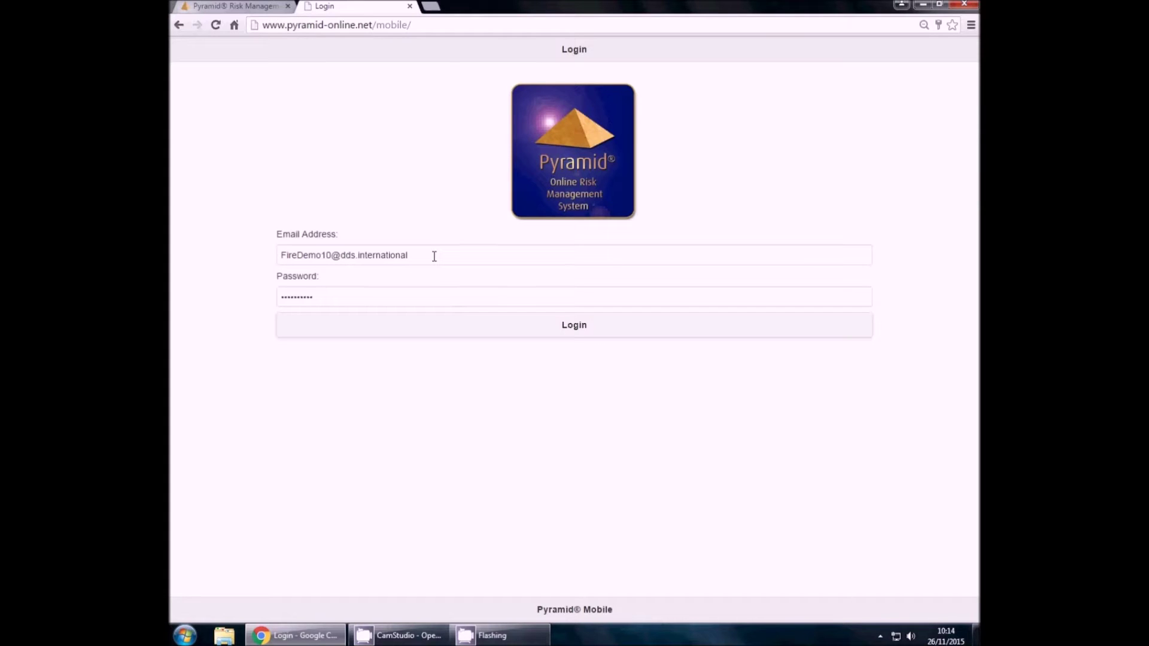
Step: Log in to Pyramid Mobile with the entered email address and password
left_click(576, 332)
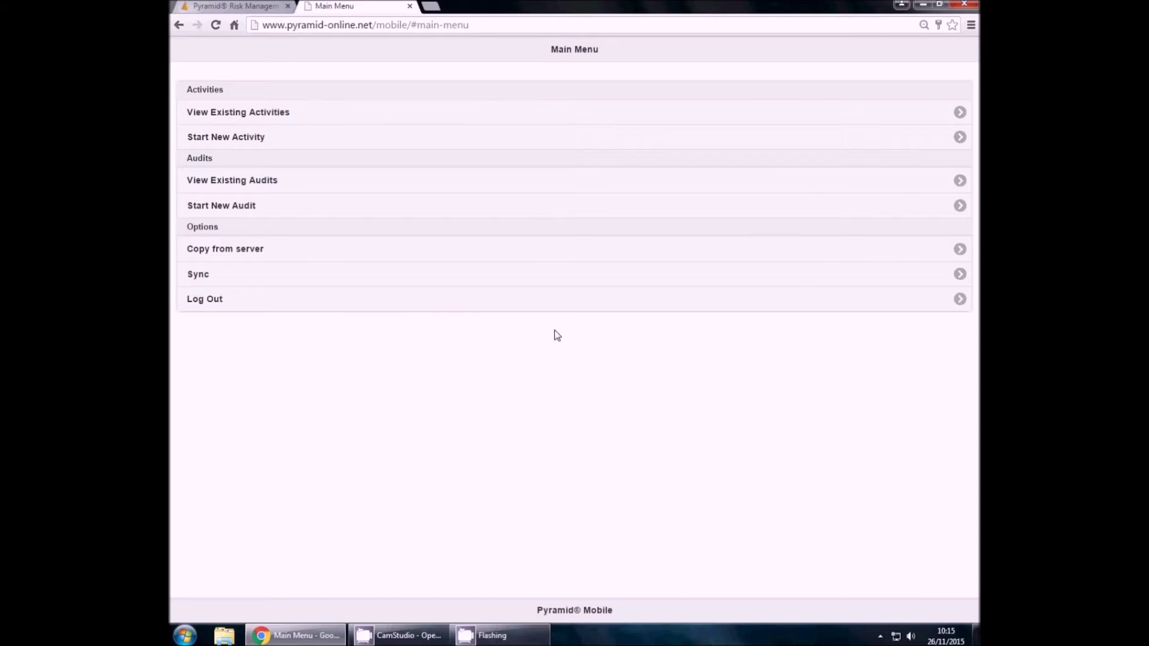
Step: Force-sync the device with the server from the Sync page
left_click(327, 284)
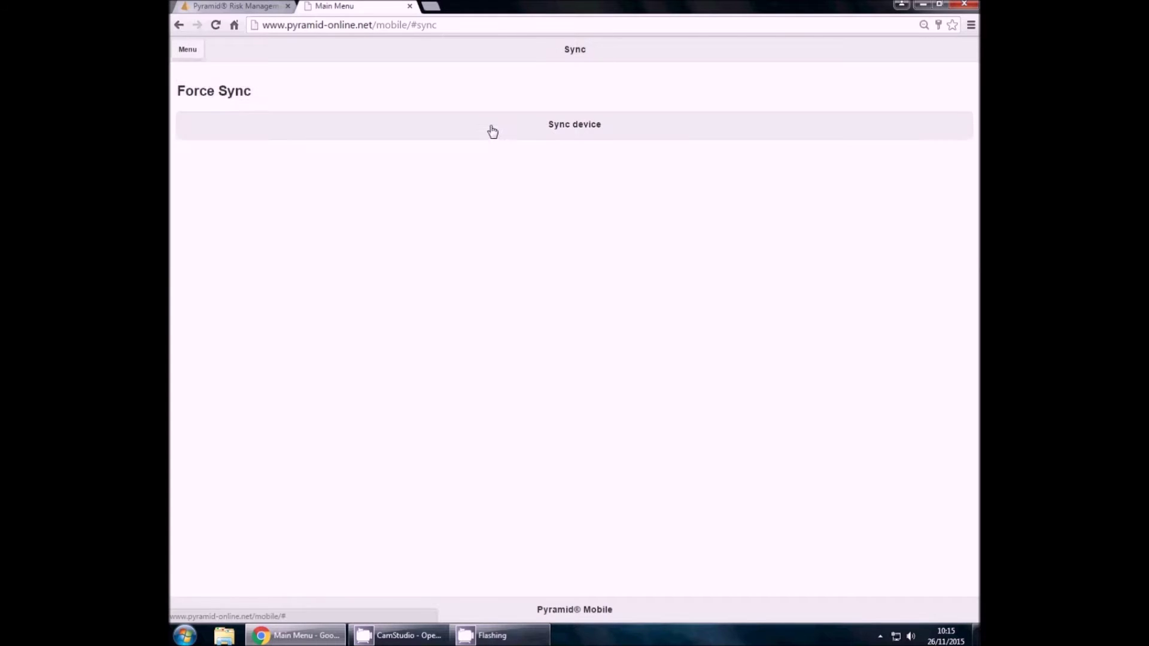
left_click(492, 131)
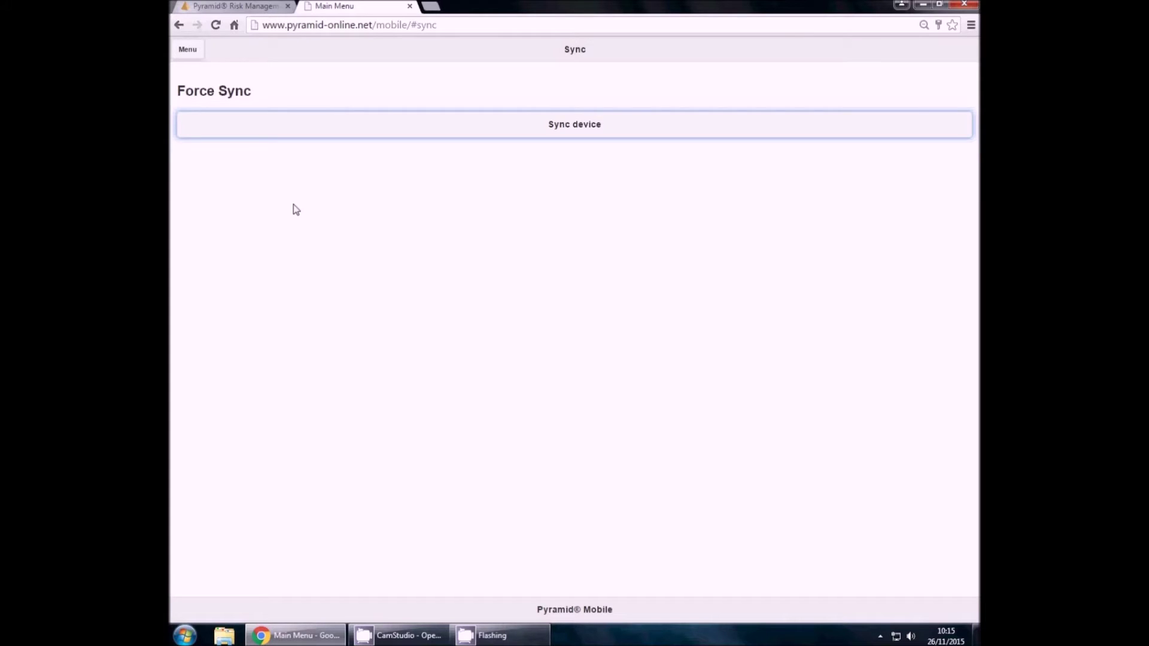
left_click(189, 56)
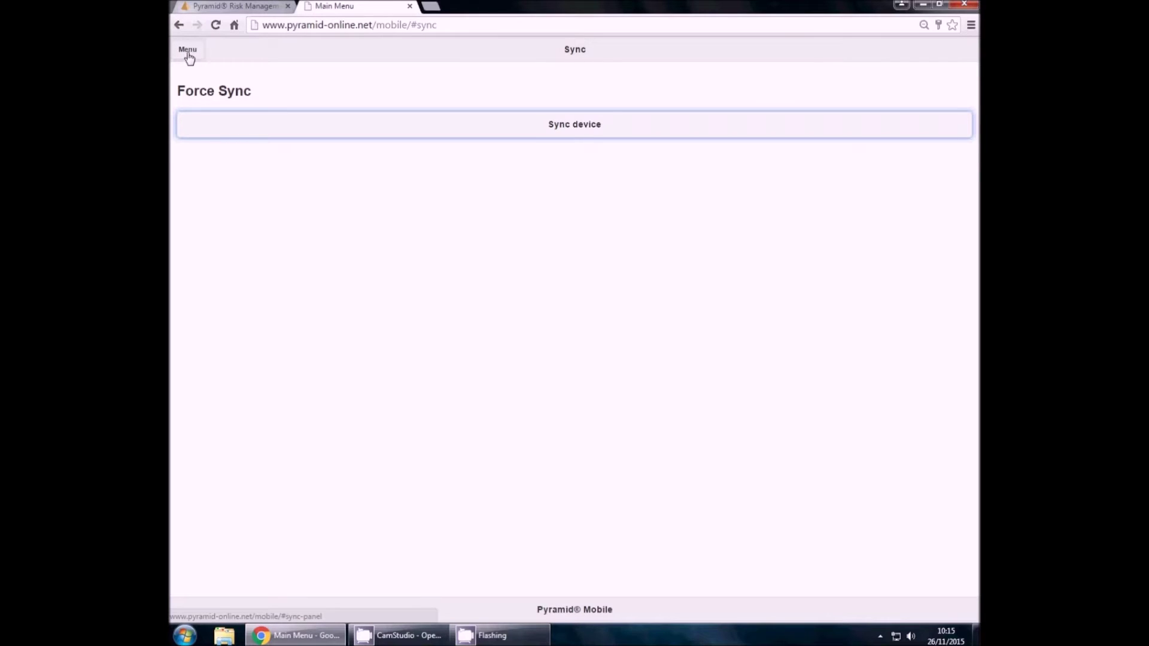
Step: Start a new Demo Fire Risk Assessment activity for Fire Demo at Demo Child Location
left_click(189, 56)
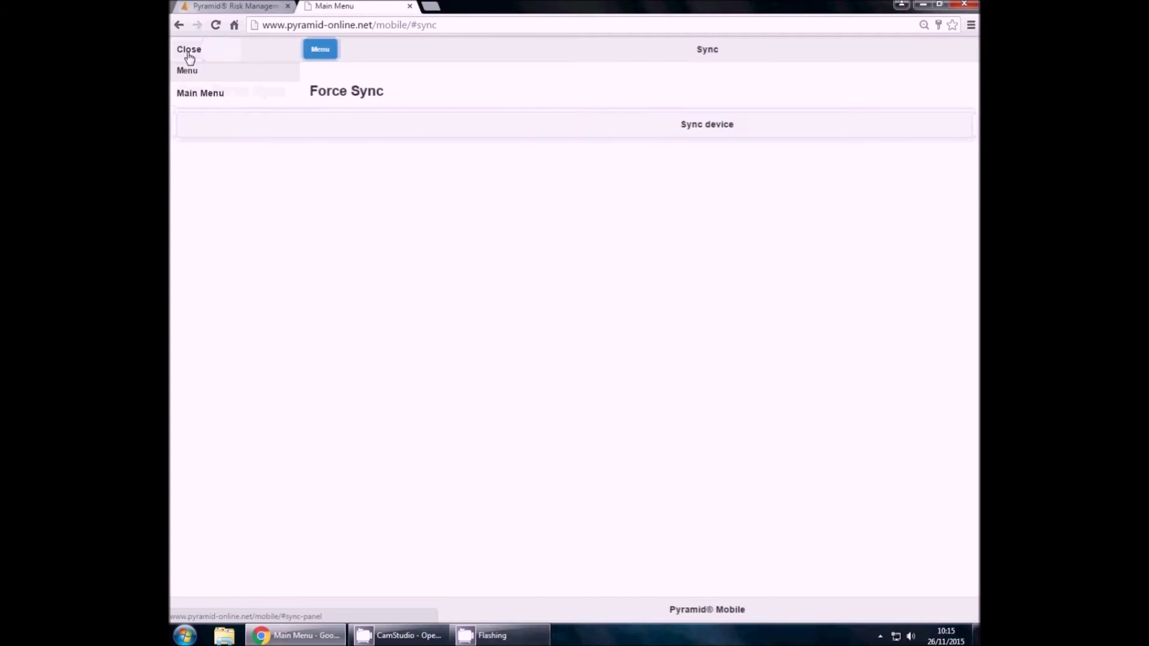
left_click(200, 95)
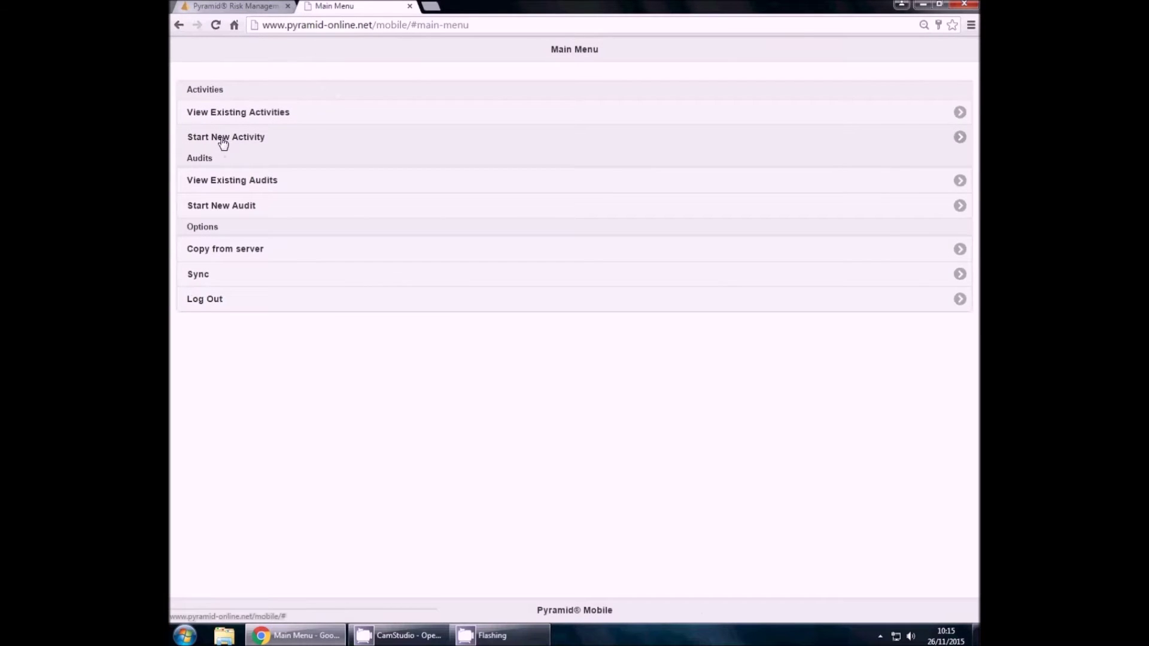
left_click(223, 139)
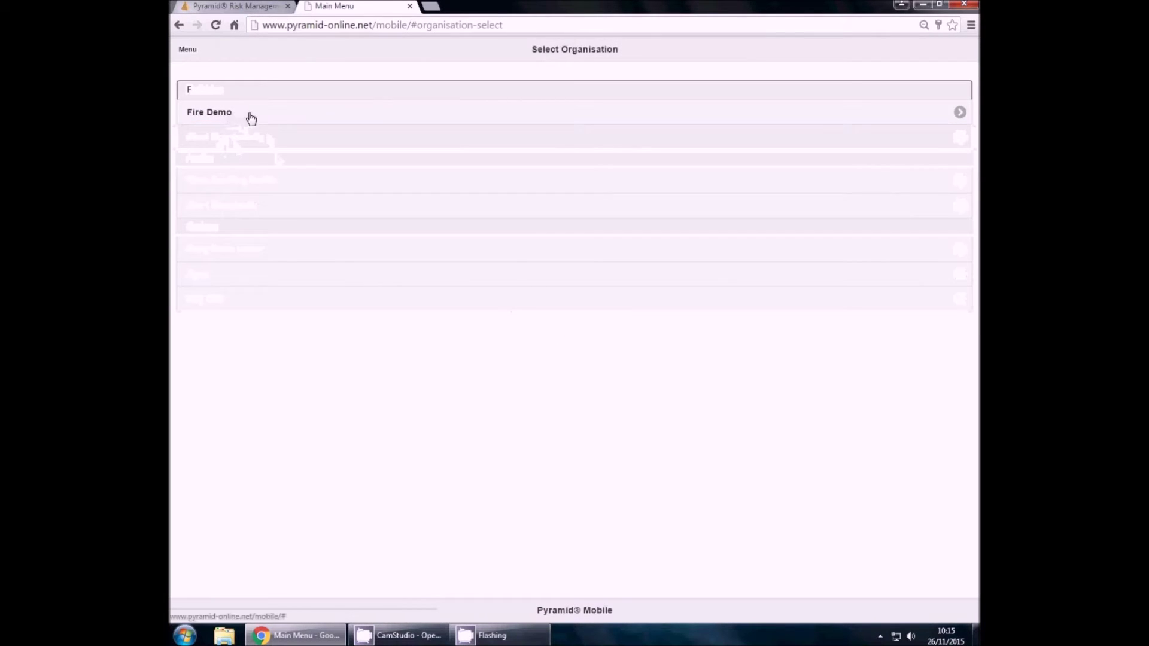
left_click(251, 118)
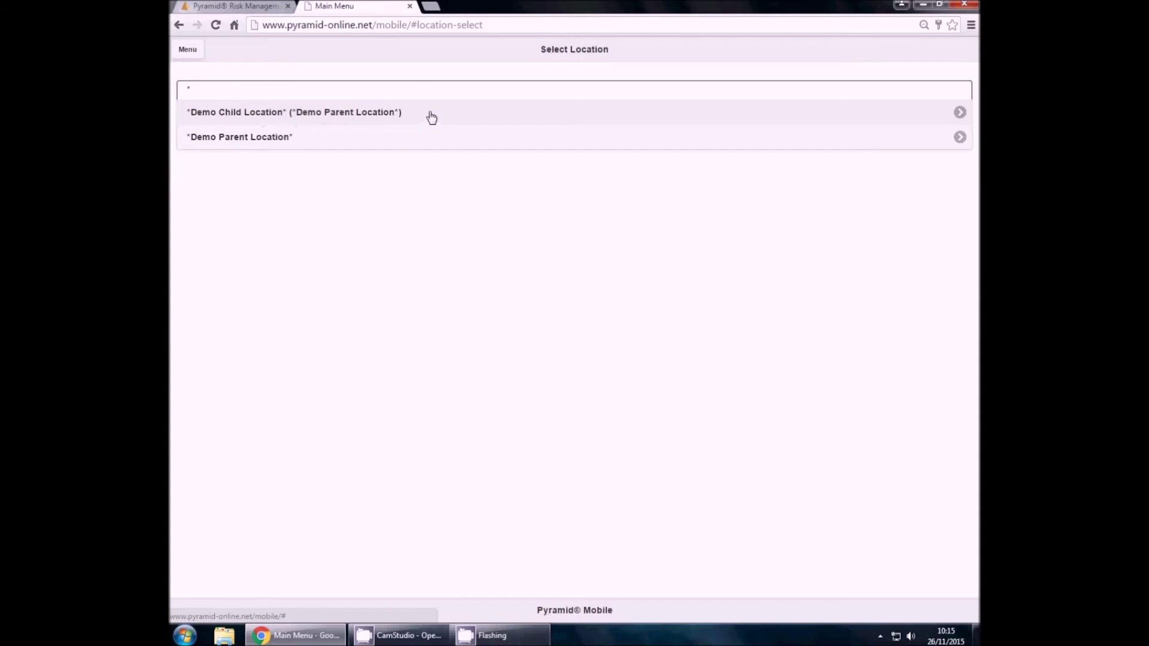
left_click(432, 117)
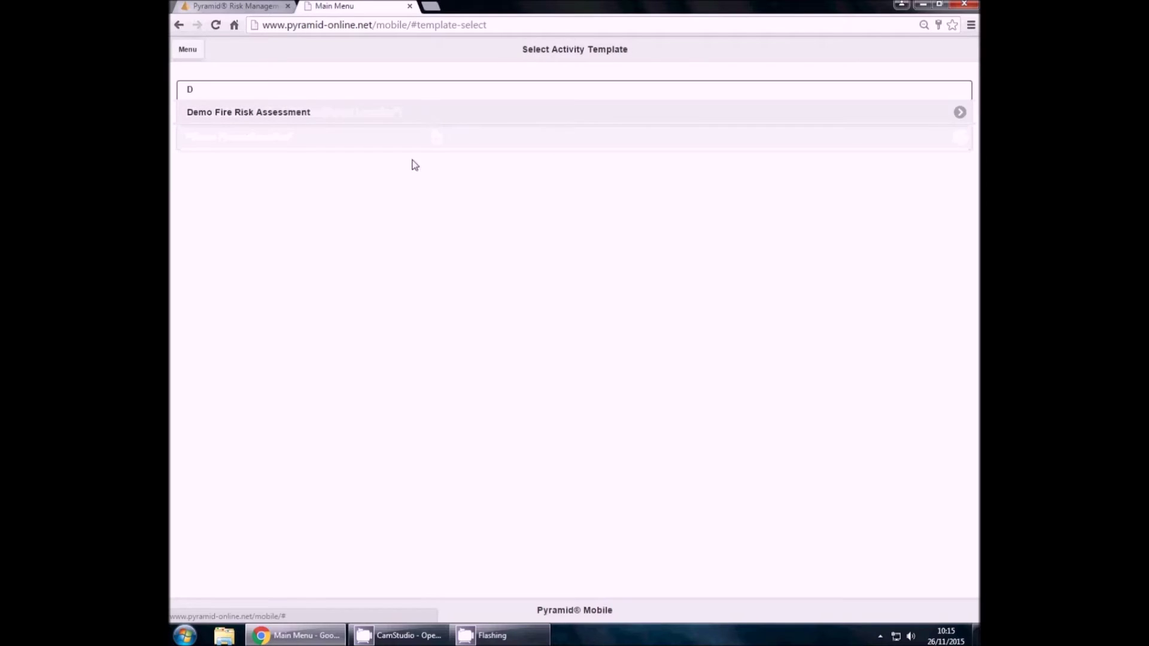
left_click(310, 118)
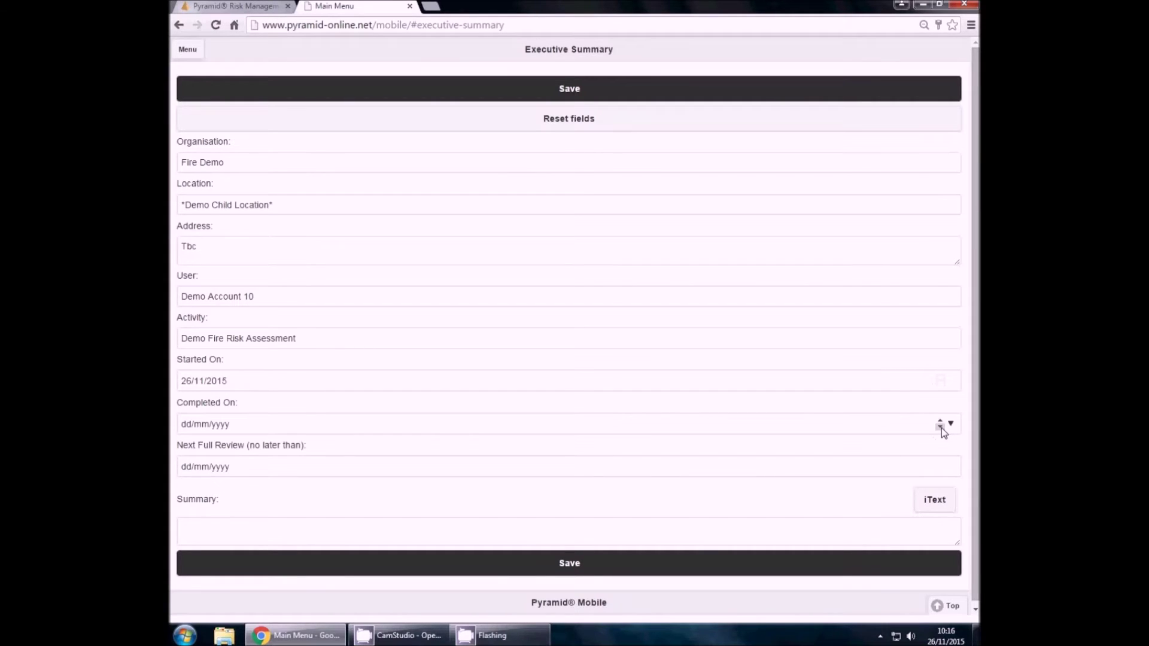
Step: Save the Executive Summary with Completed On and Next Full Review dates left blank
left_click(949, 424)
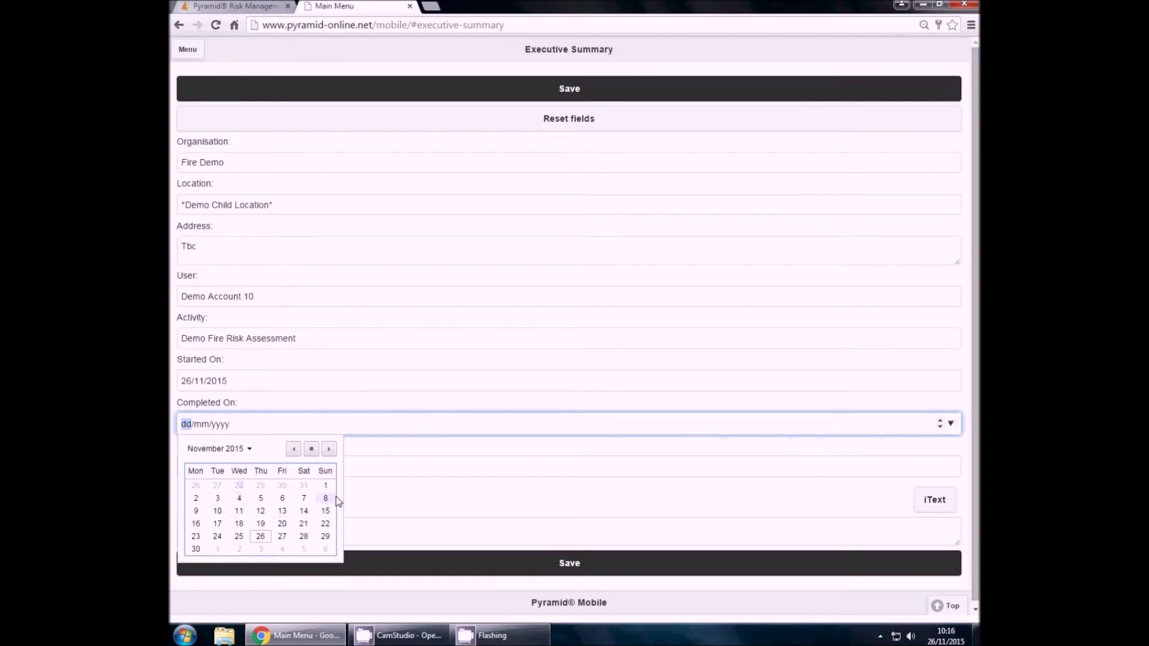
left_click(470, 424)
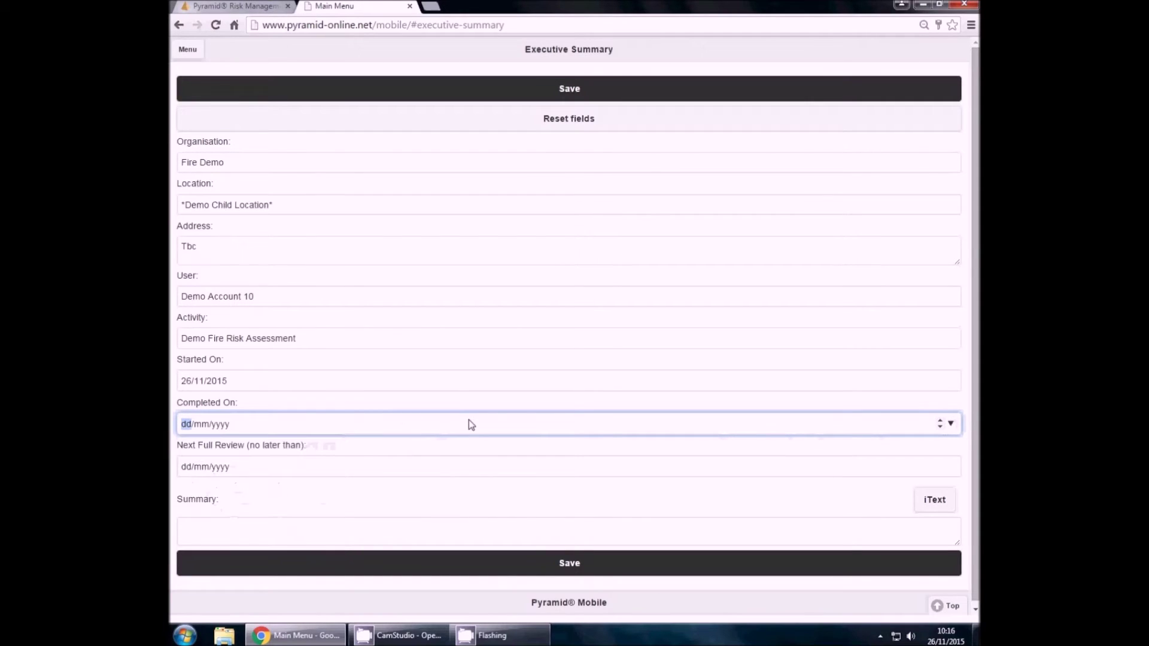
left_click(322, 467)
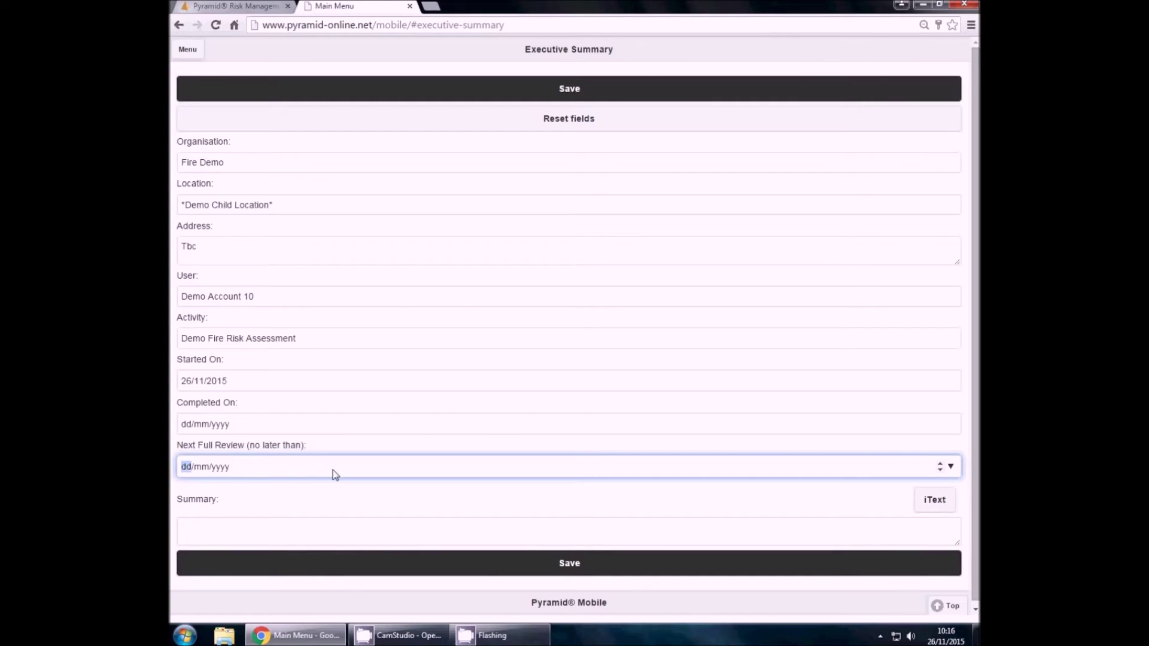
left_click(951, 467)
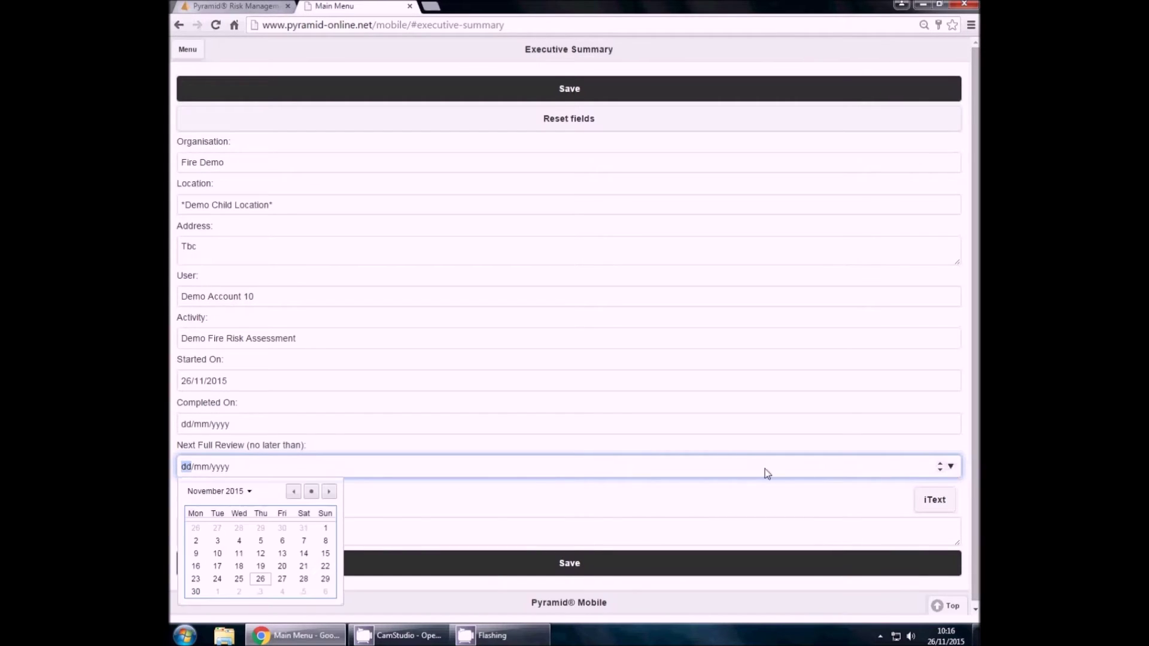
left_click(417, 474)
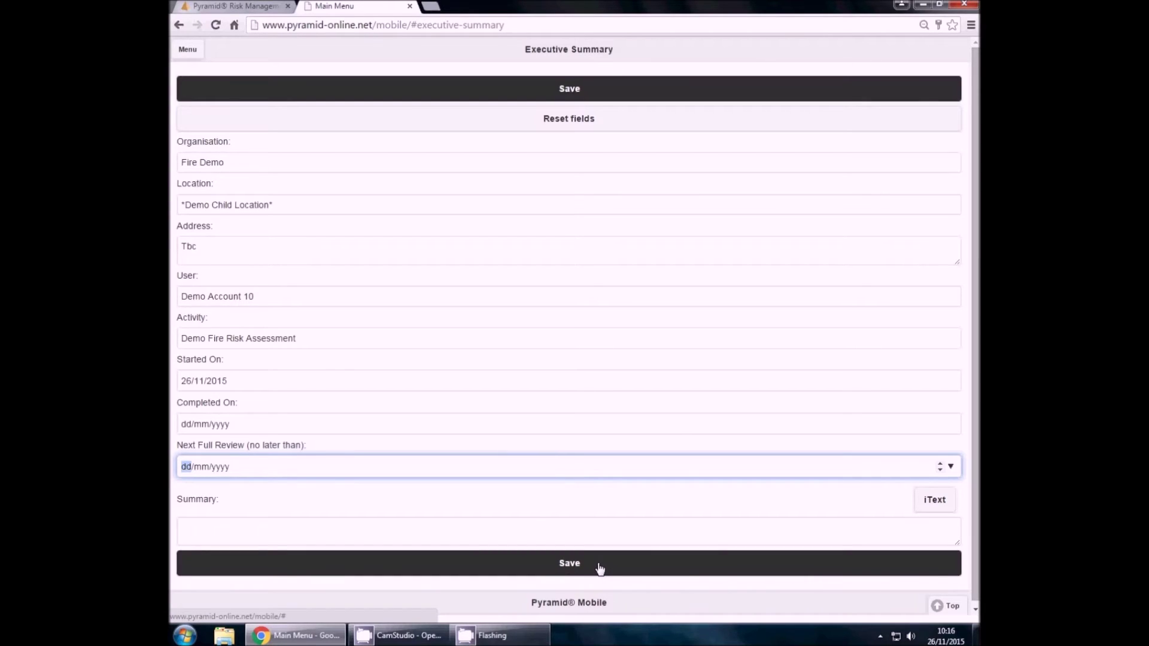
left_click(600, 568)
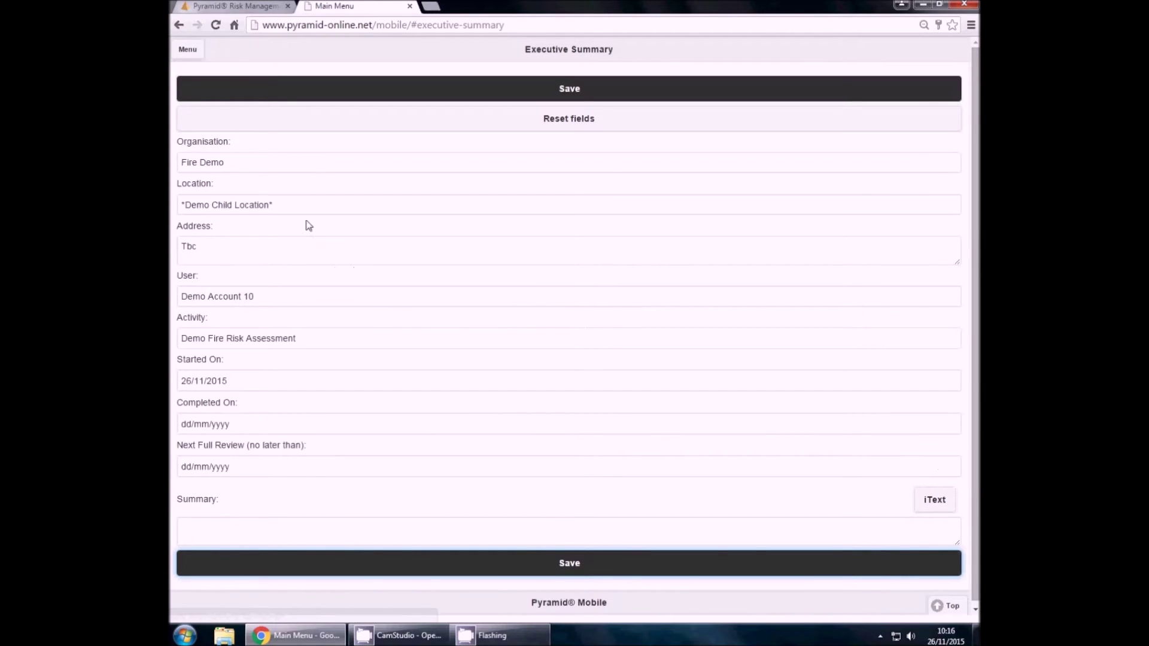
left_click(189, 54)
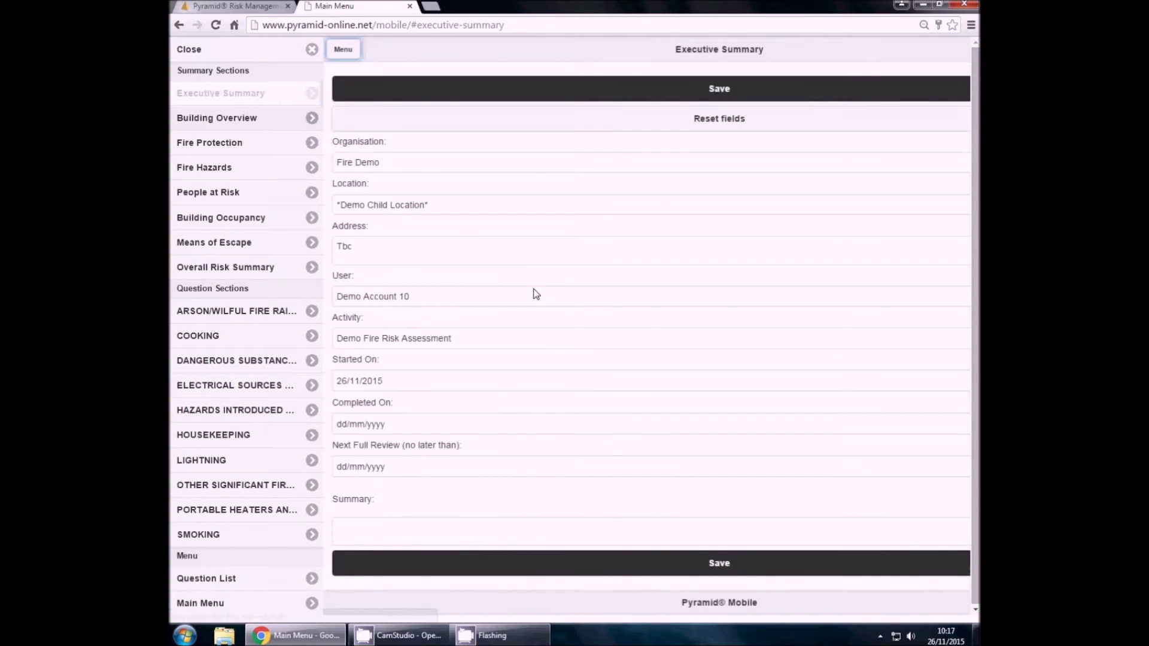
Step: Open the Building Overview summary section
left_click(258, 122)
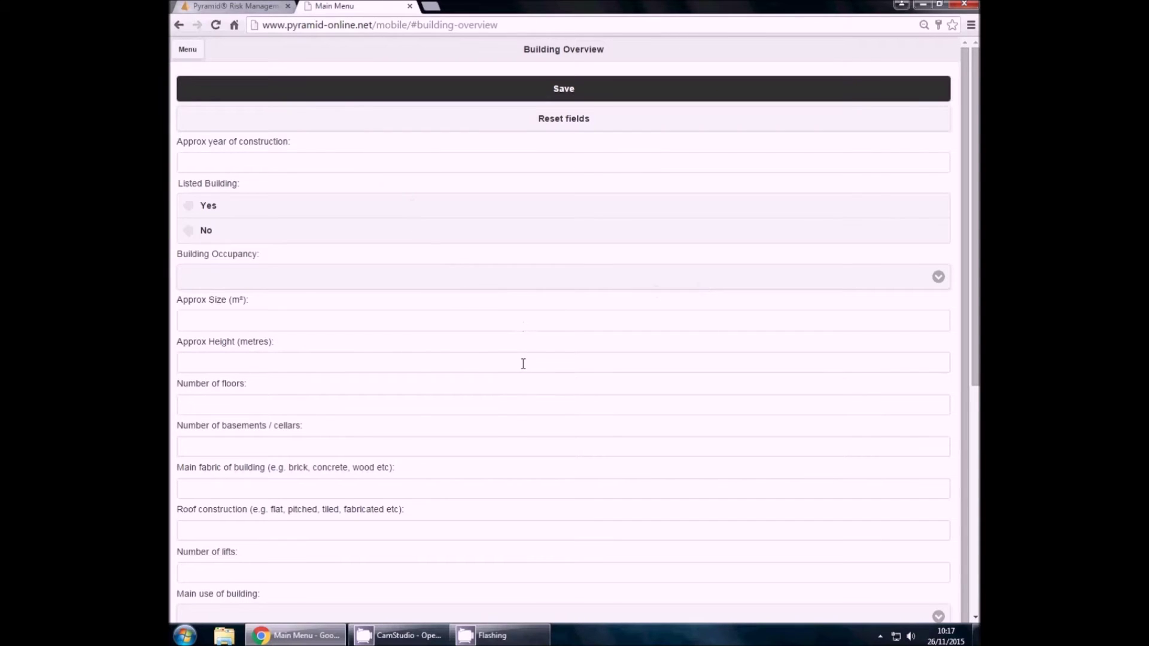
Step: Return to the Executive Summary and bring up the list of ten unanswered questions
left_click(180, 25)
left_click(189, 48)
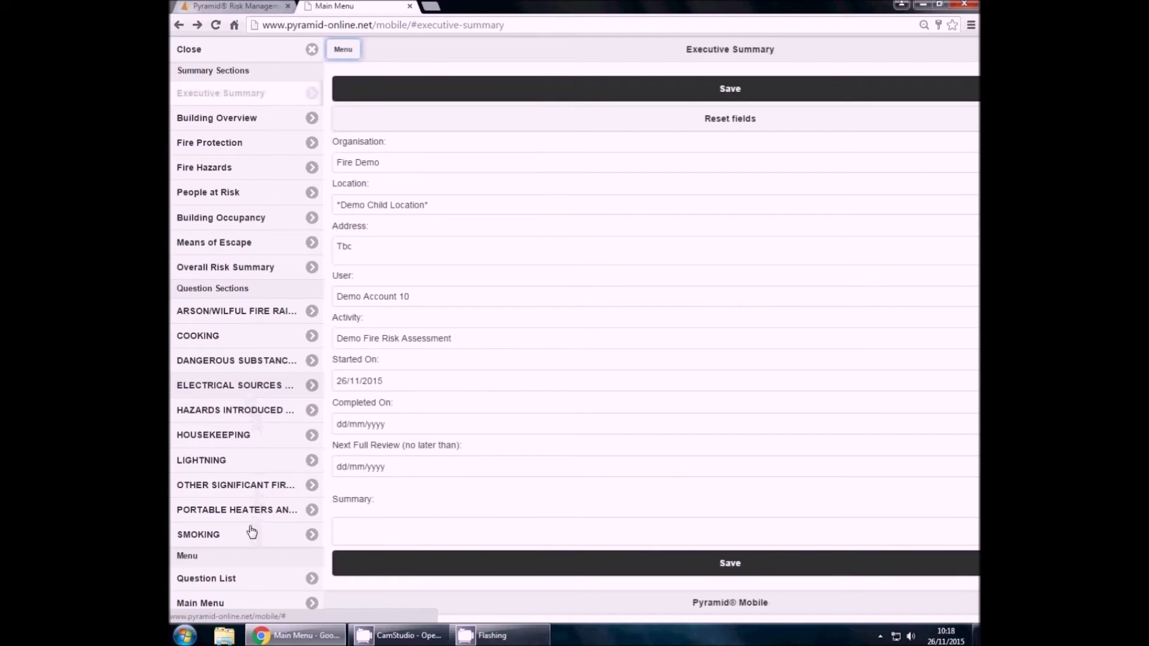
left_click(214, 583)
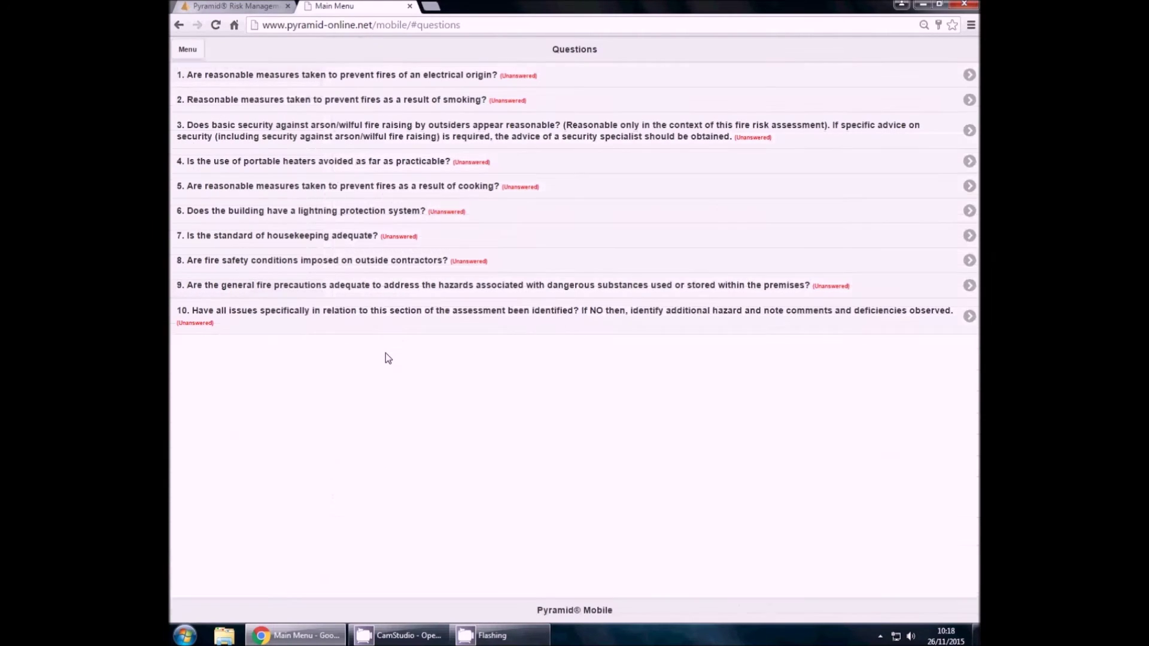
Step: Open Question 1 on preventing fires of electrical origin
left_click(522, 84)
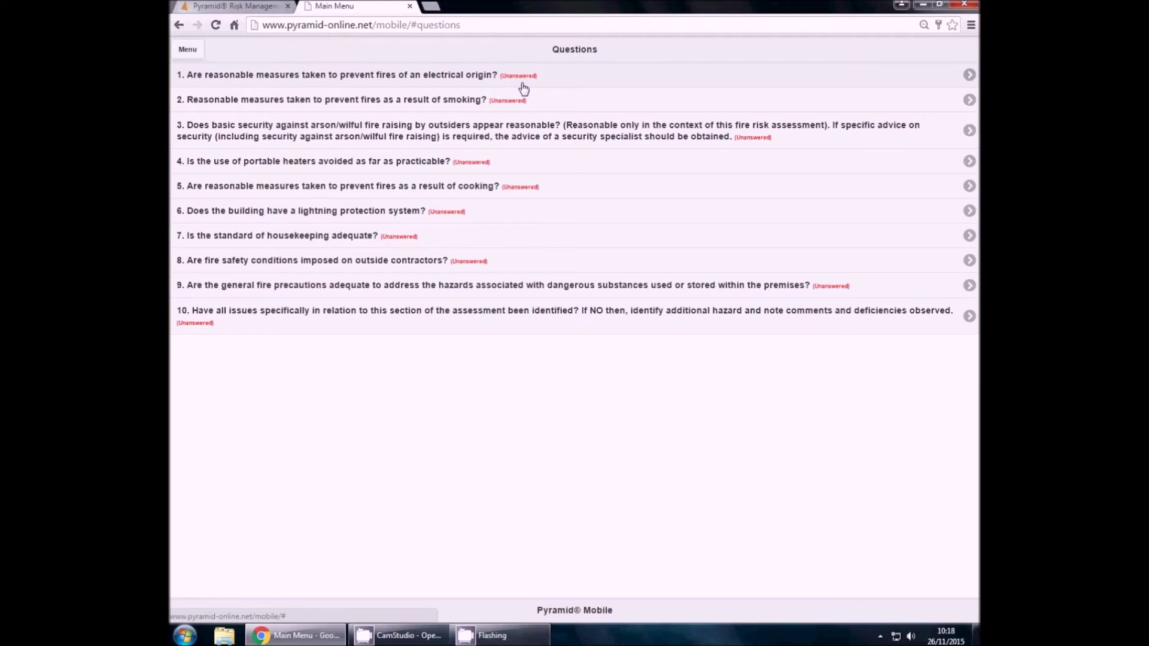
left_click(521, 85)
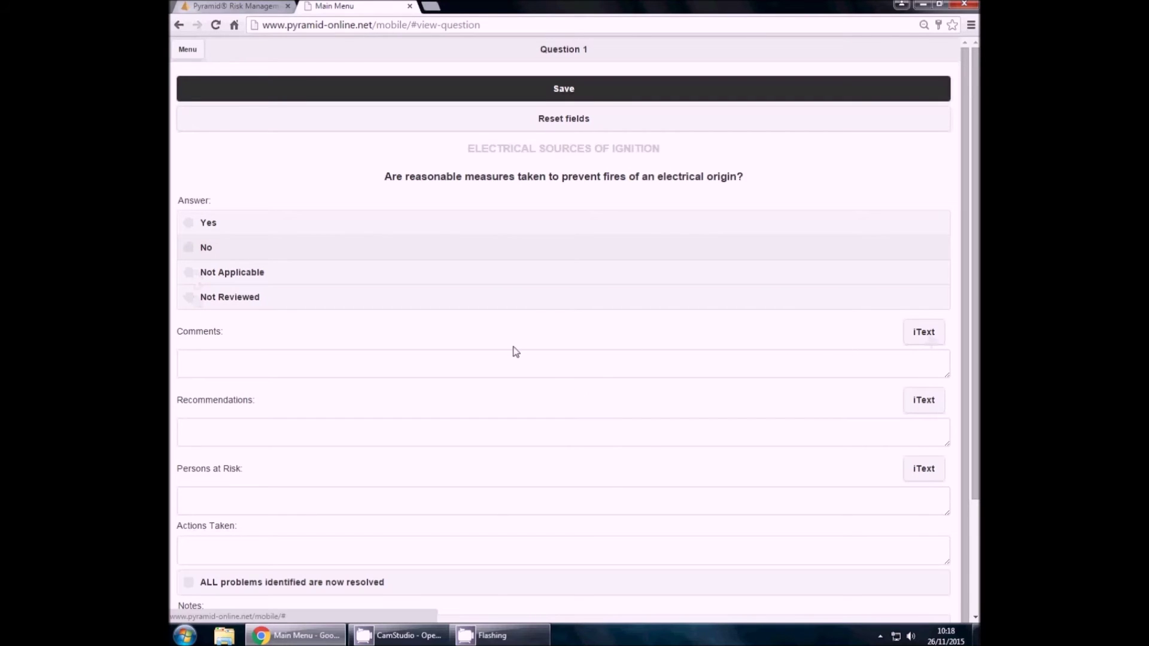
Step: Scroll down Question 1 and bring up the iText suggestions for Persons at Risk
scroll(480, 373, "down", 1)
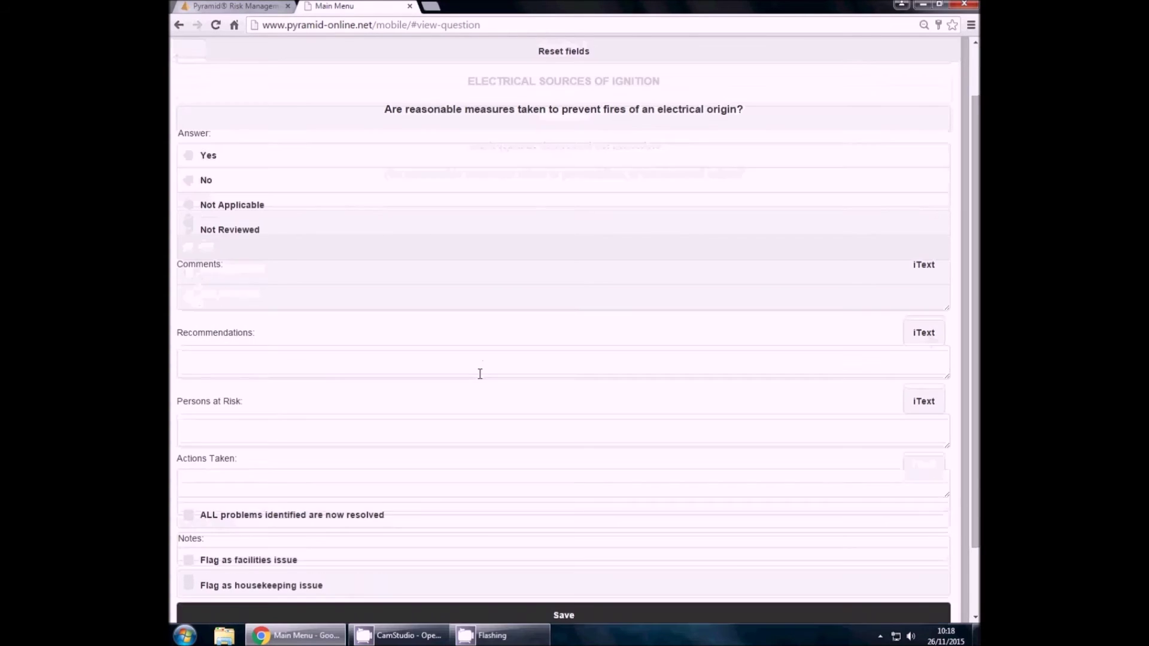
scroll(470, 412, "down", 1)
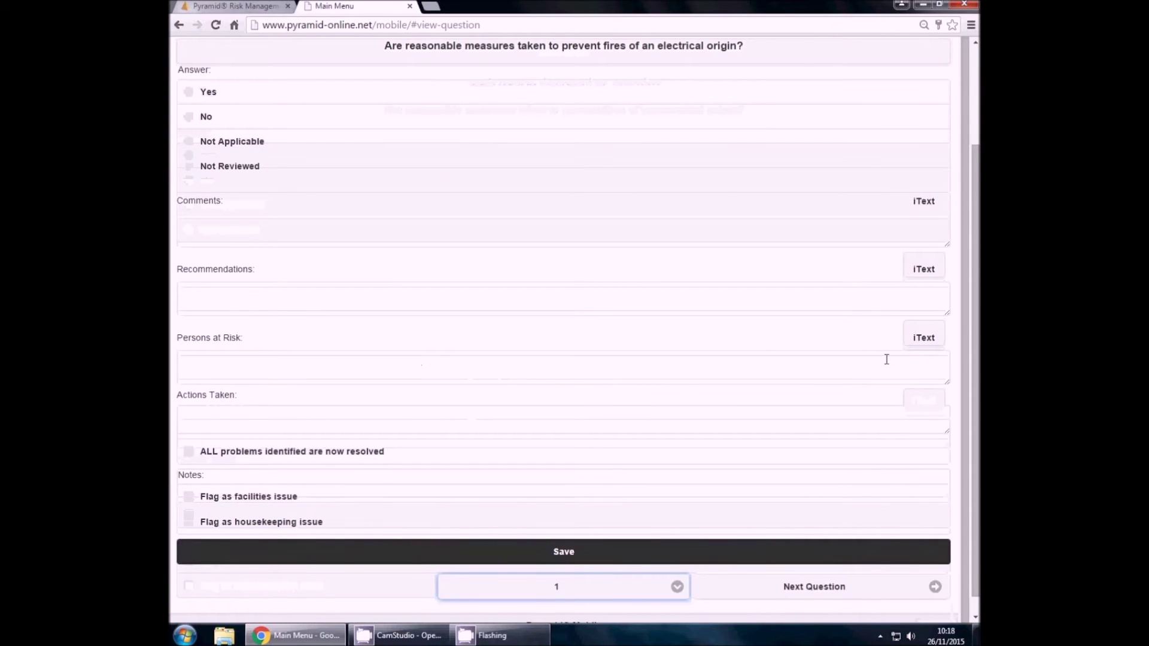
left_click(926, 340)
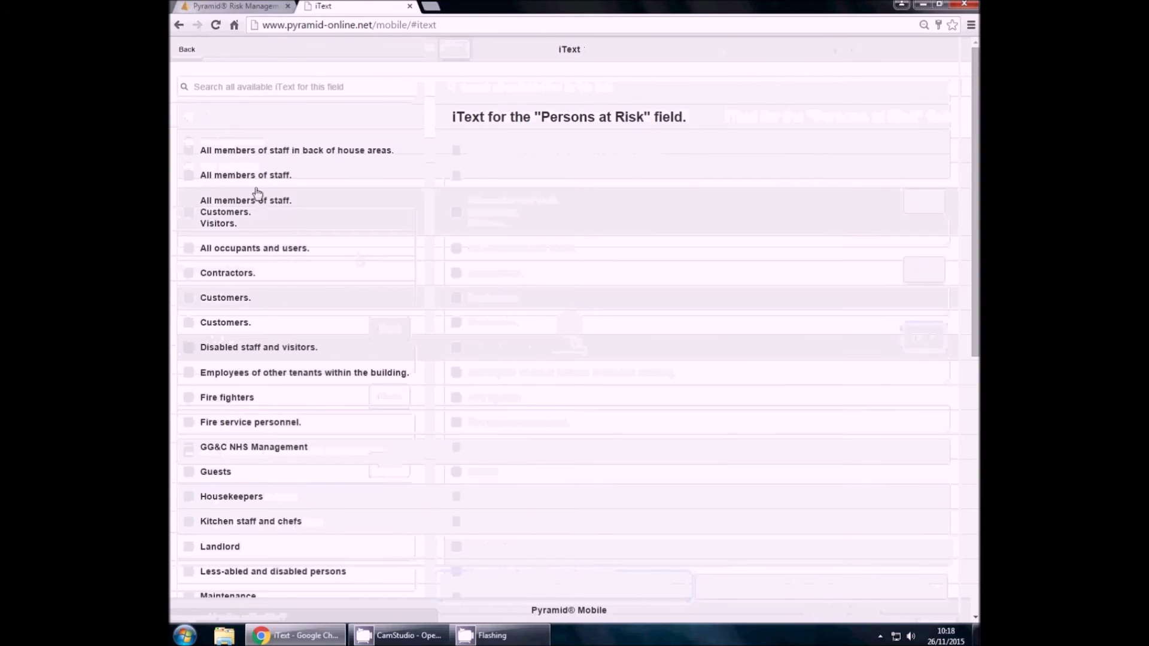
Step: Add 'staff in back of house areas' and 'all members of staff' to Persons at Risk
scroll(449, 501, "down", 1)
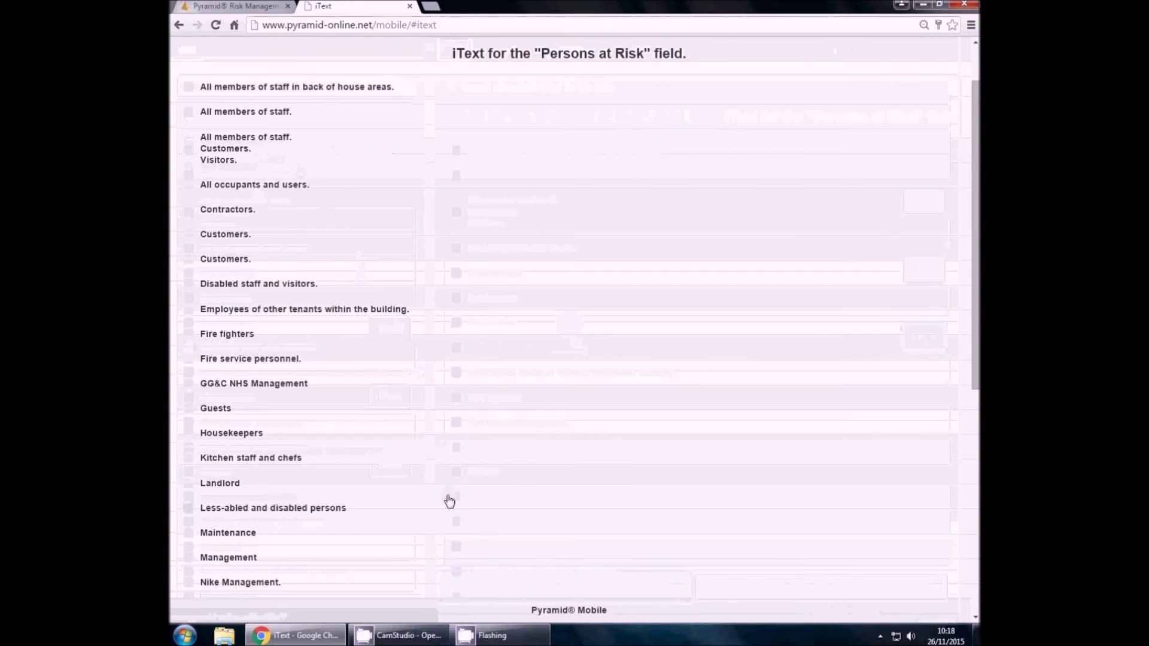
scroll(449, 501, "down", 6)
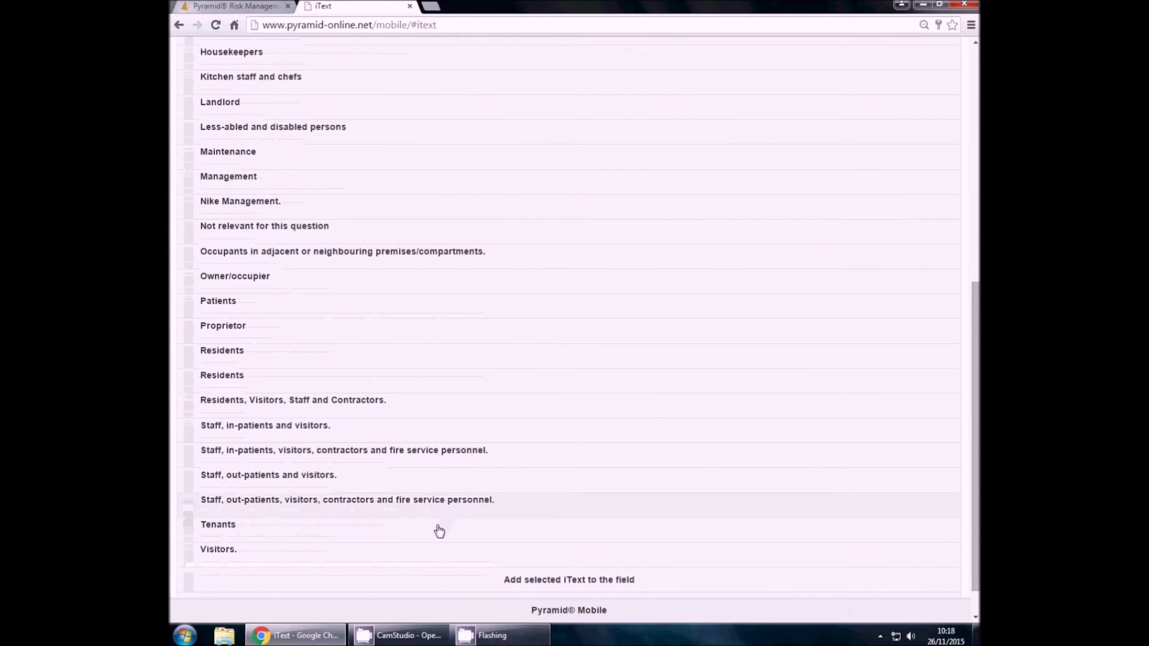
scroll(439, 530, "up", 7)
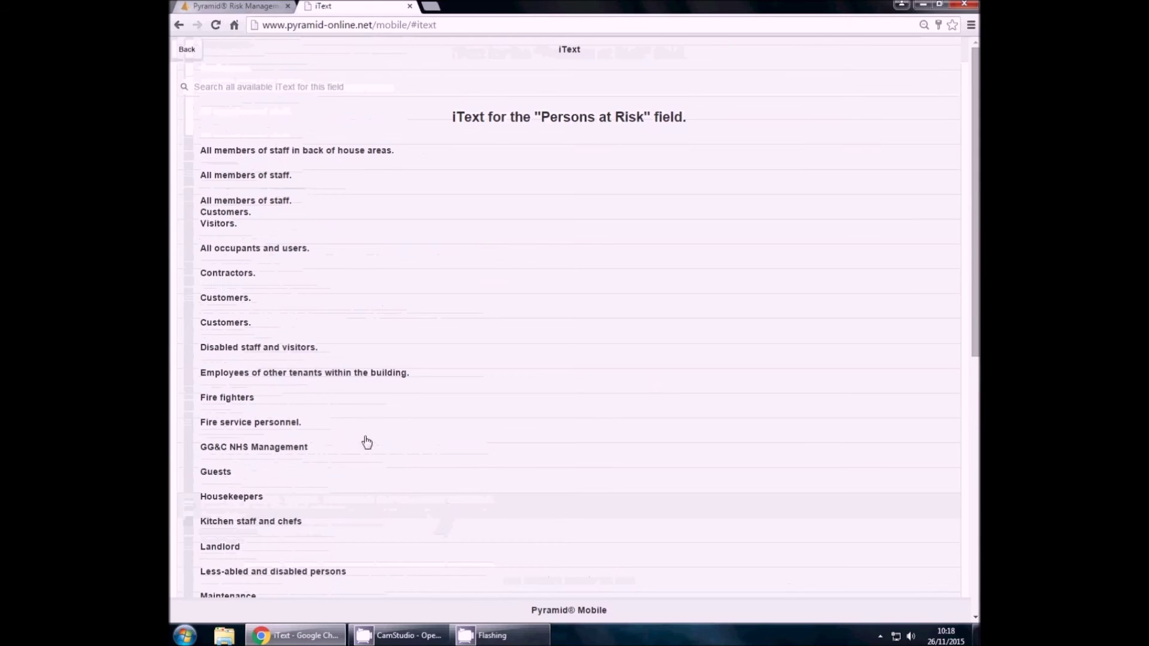
left_click(188, 151)
left_click(189, 175)
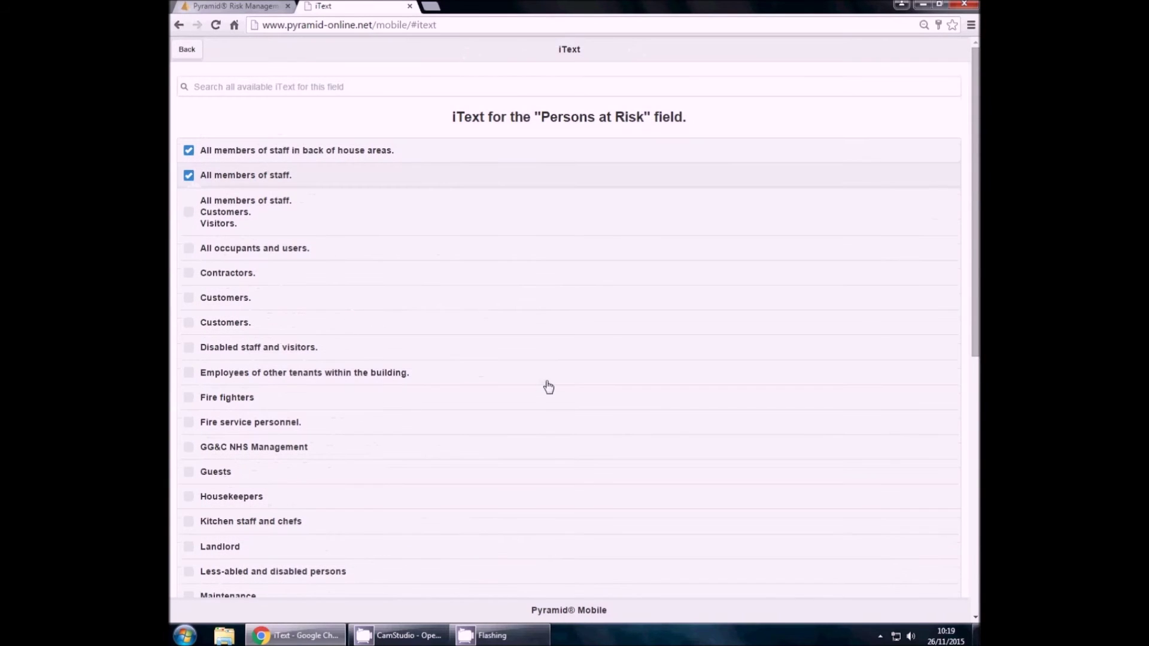
scroll(546, 386, "down", 7)
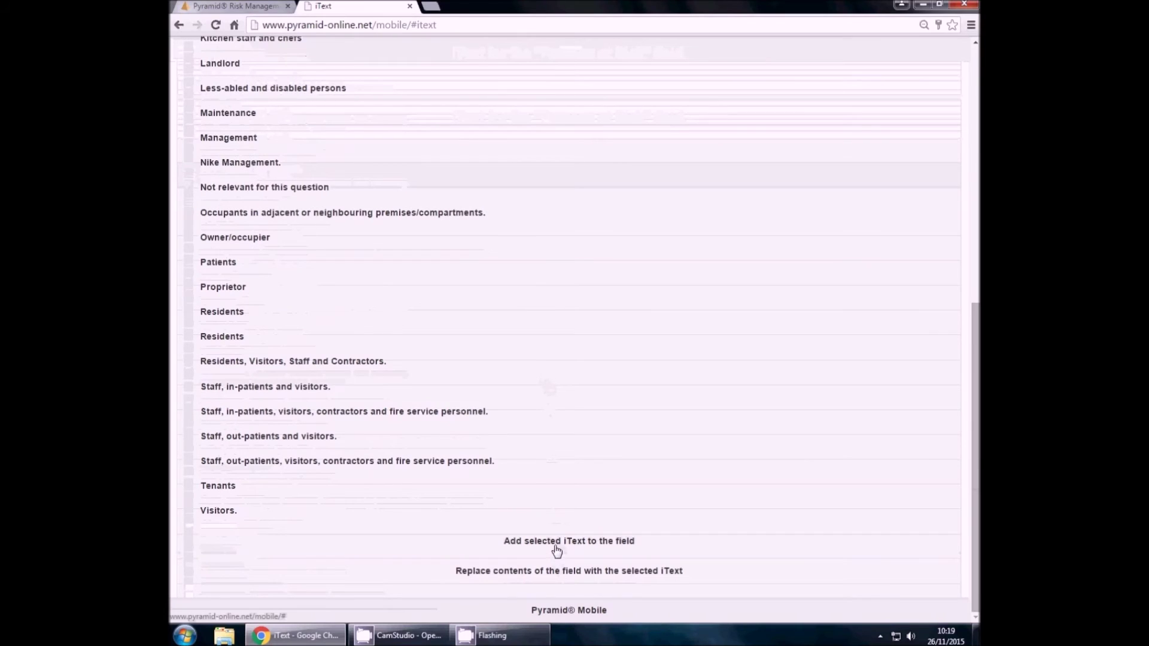
left_click(556, 546)
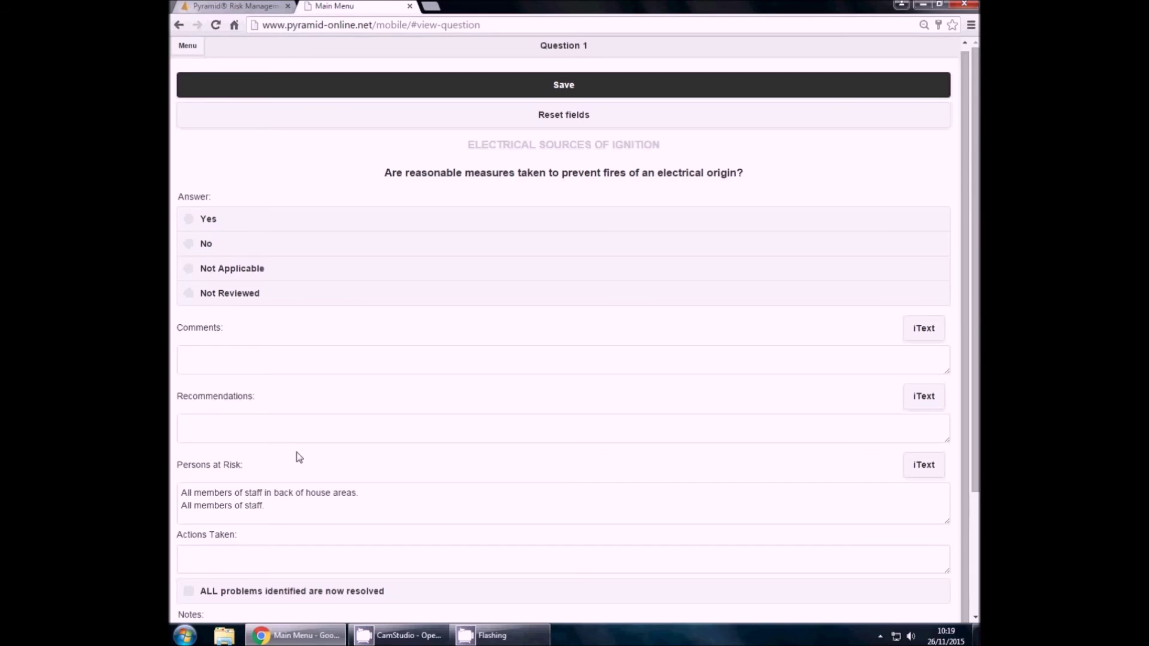
Step: Answer No and rate risk Negligible, Unlikely, Slight impact, giving action within 6 months
left_click(191, 246)
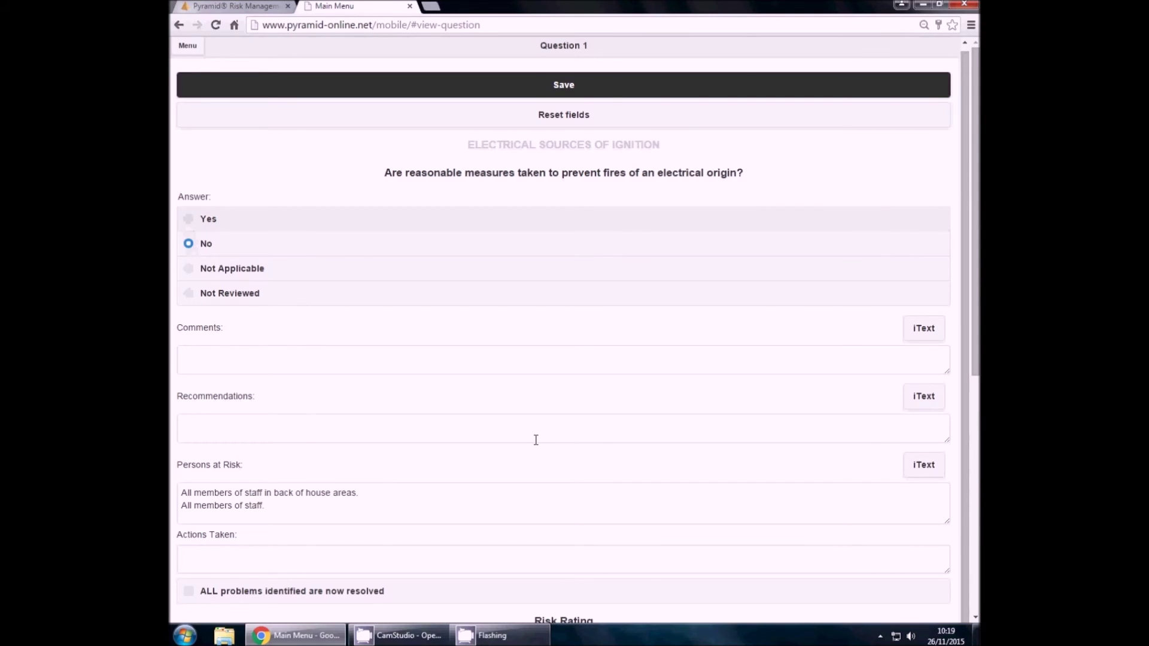
scroll(536, 440, "down", 5)
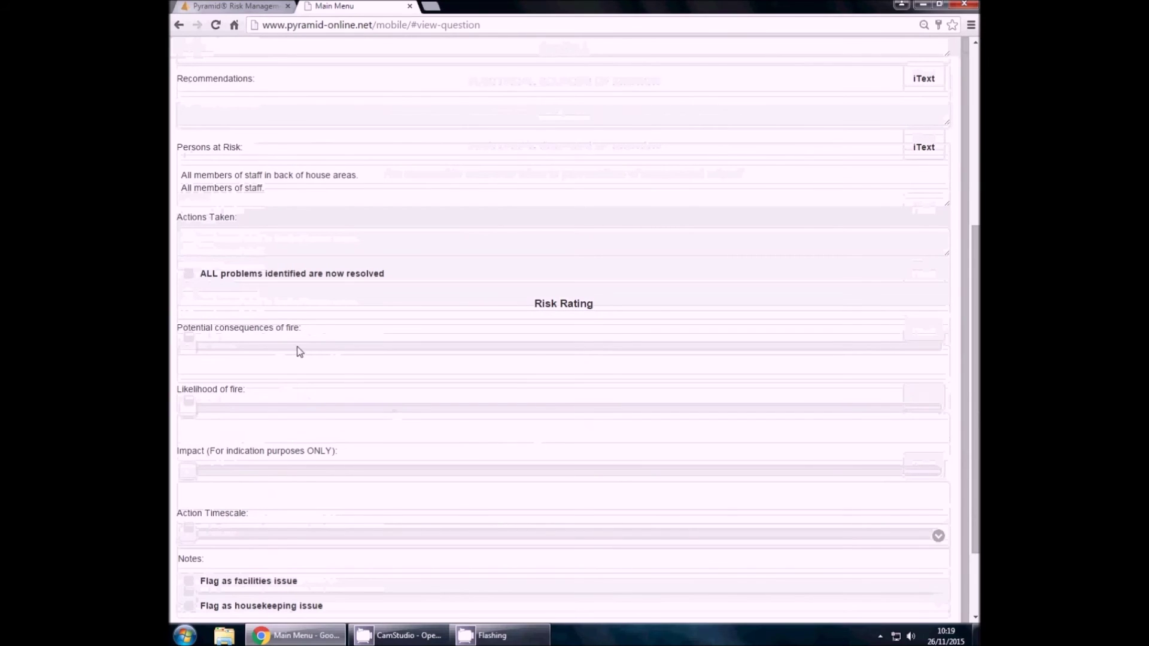
left_click(306, 347)
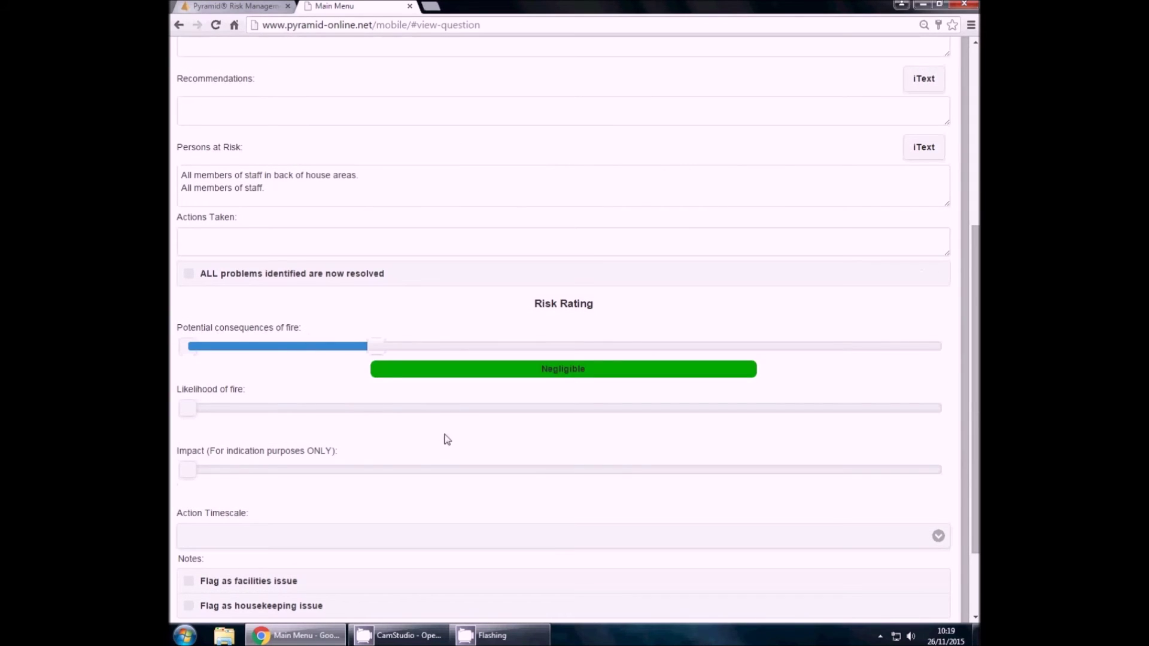
left_click(465, 415)
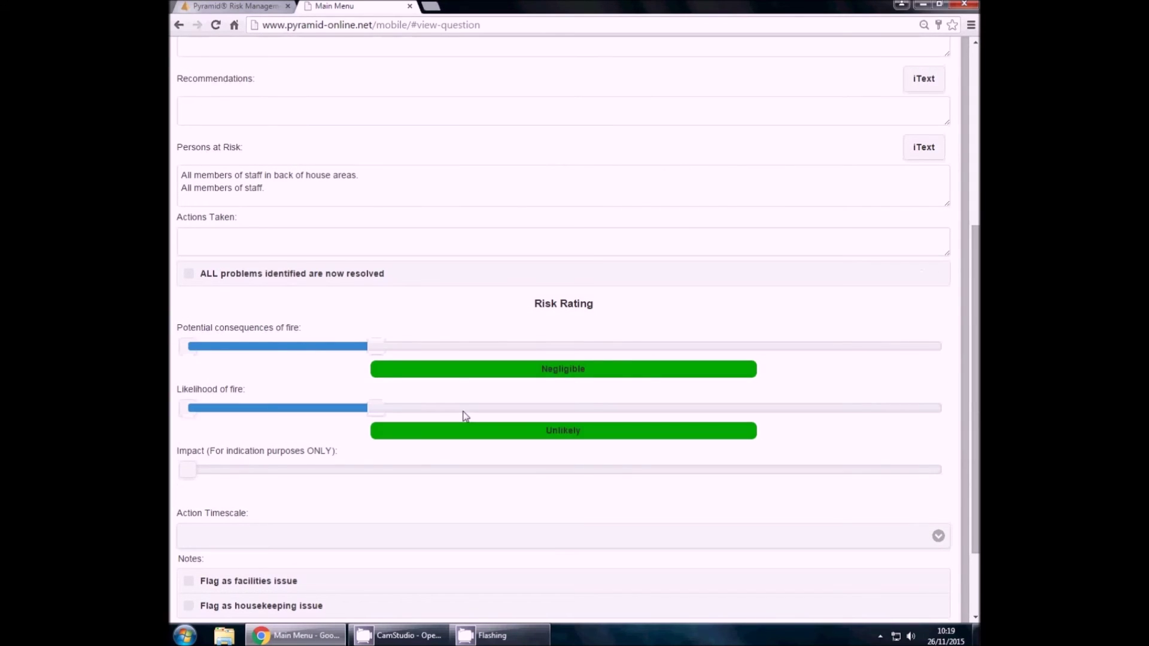
left_click(540, 471)
scroll(527, 476, "down", 3)
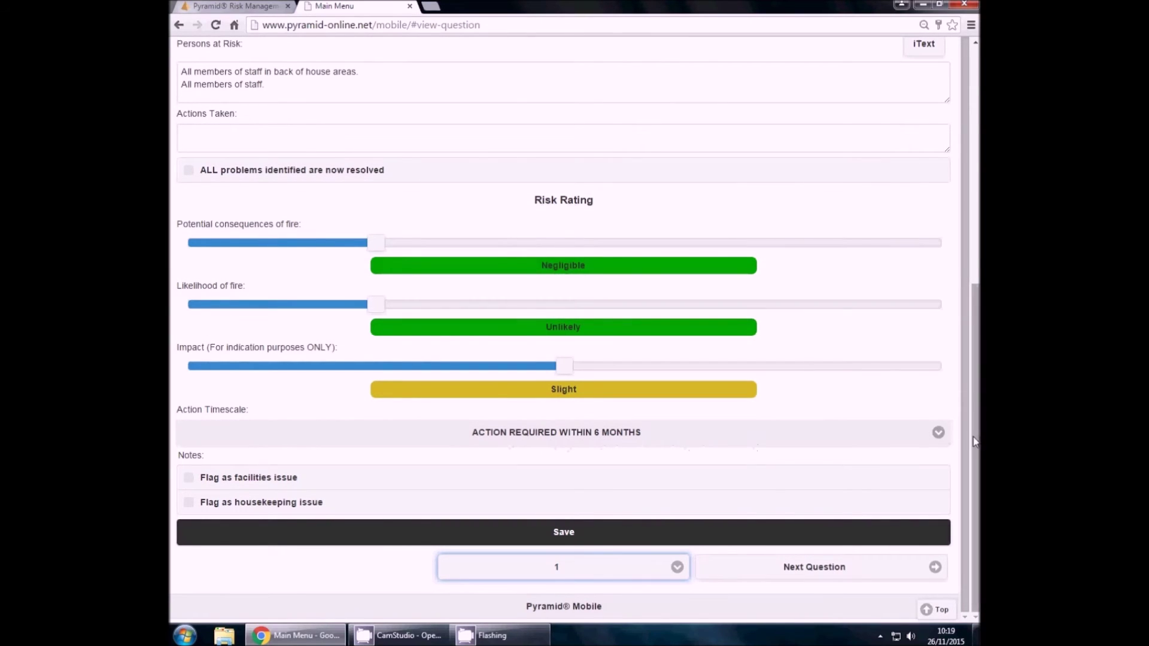
Step: Keep Question 1's action timescale at 6 months and flag it as a facilities issue
left_click(938, 435)
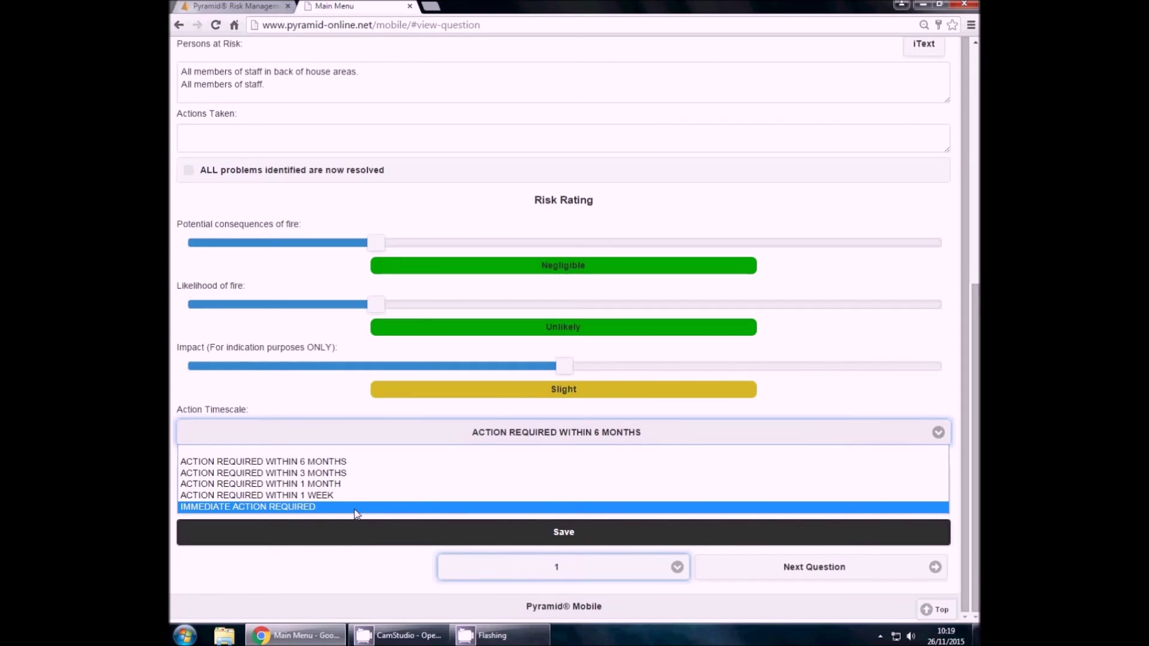
left_click(363, 462)
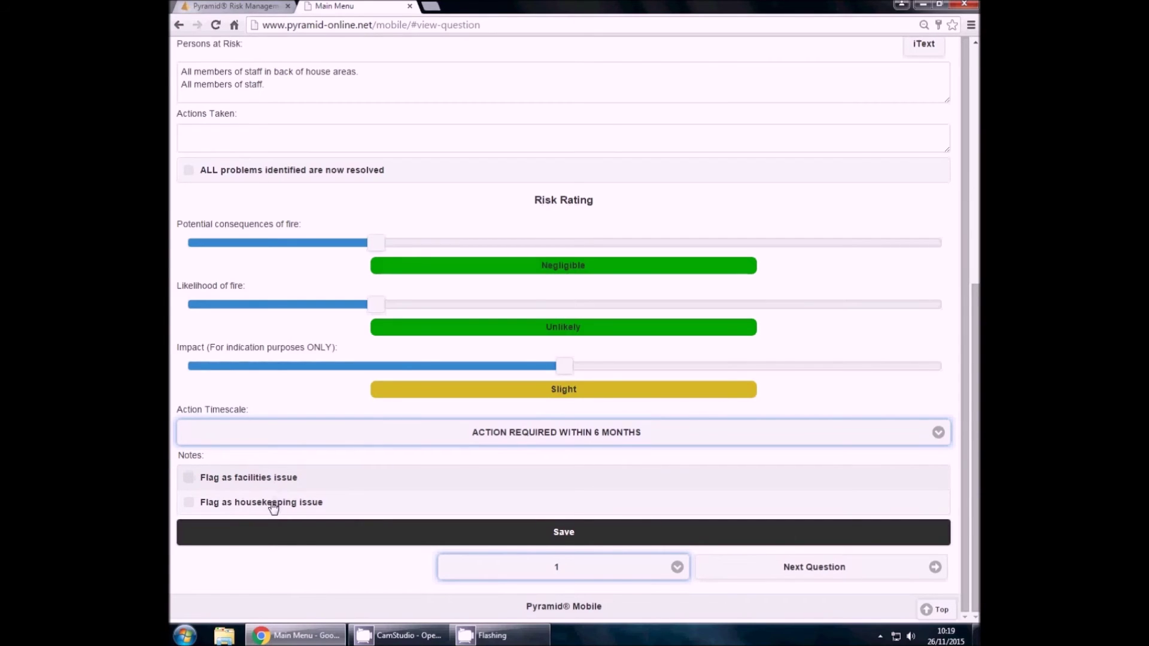
left_click(187, 479)
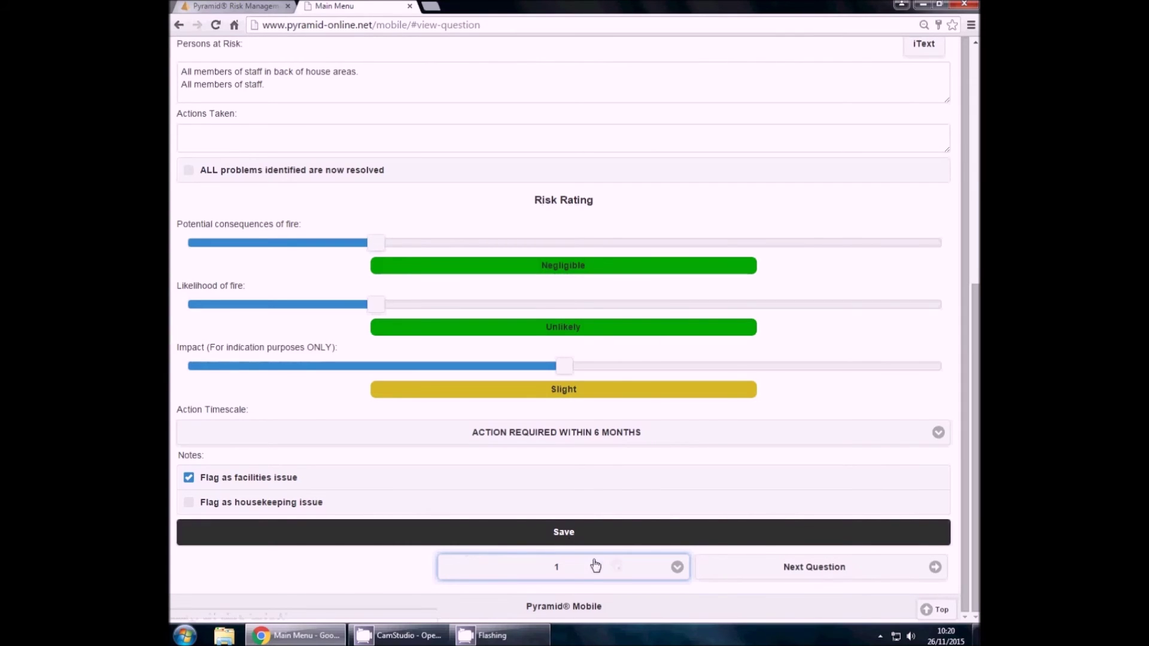
left_click(574, 571)
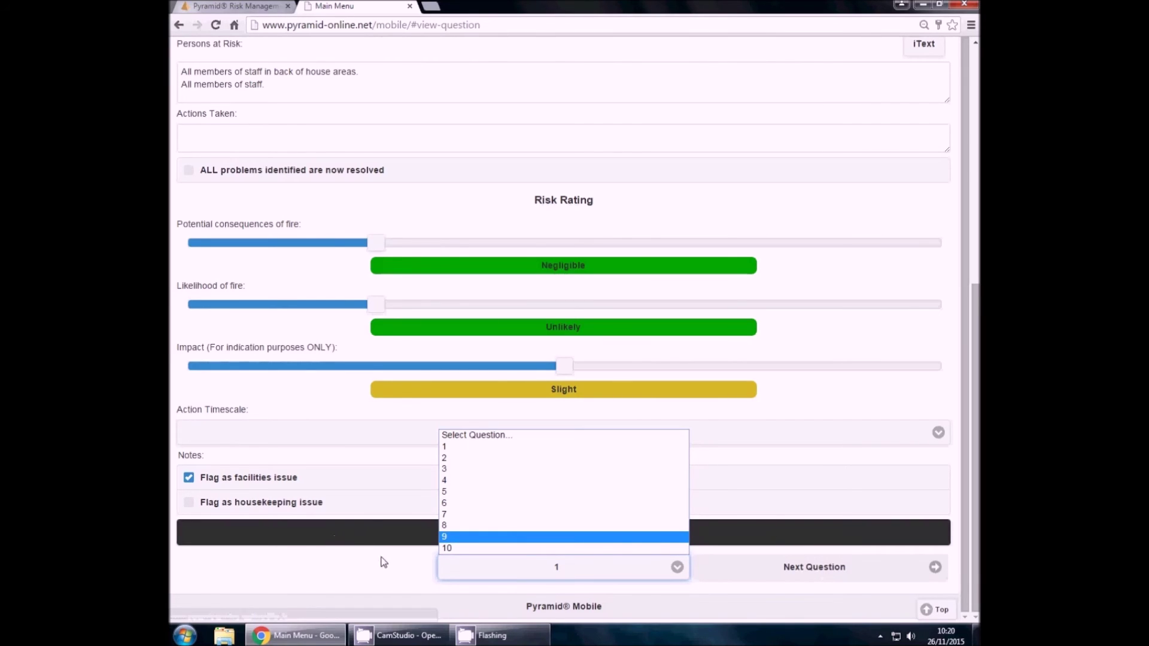
Step: Save Question 1's answers and advance to Question 2 on smoking
left_click(754, 540)
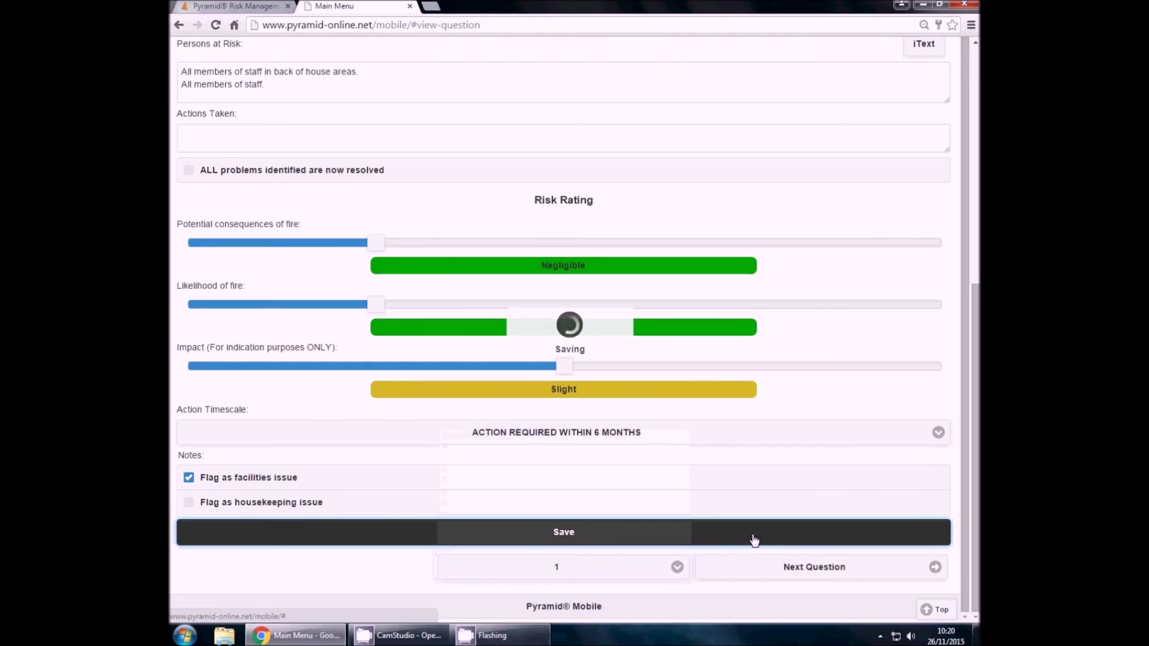
left_click(769, 566)
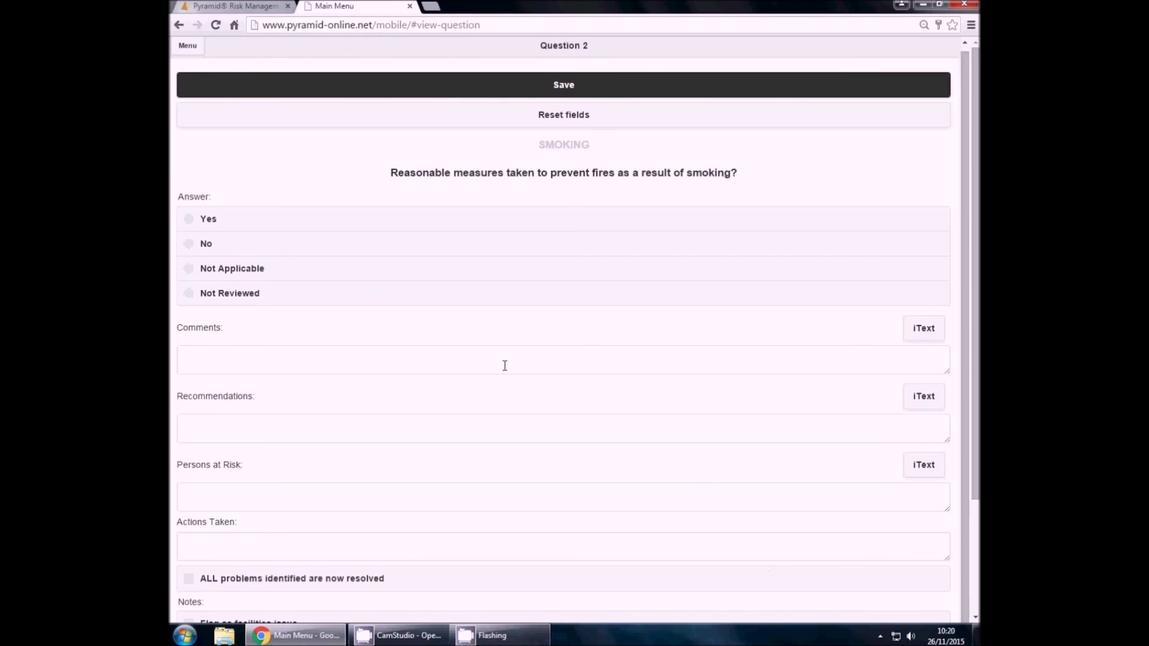
Step: Go back from Question 2 to Question 1 to check its saved No answer and Persons at Risk entries
scroll(504, 362, "down", 3)
scroll(504, 362, "up", 3)
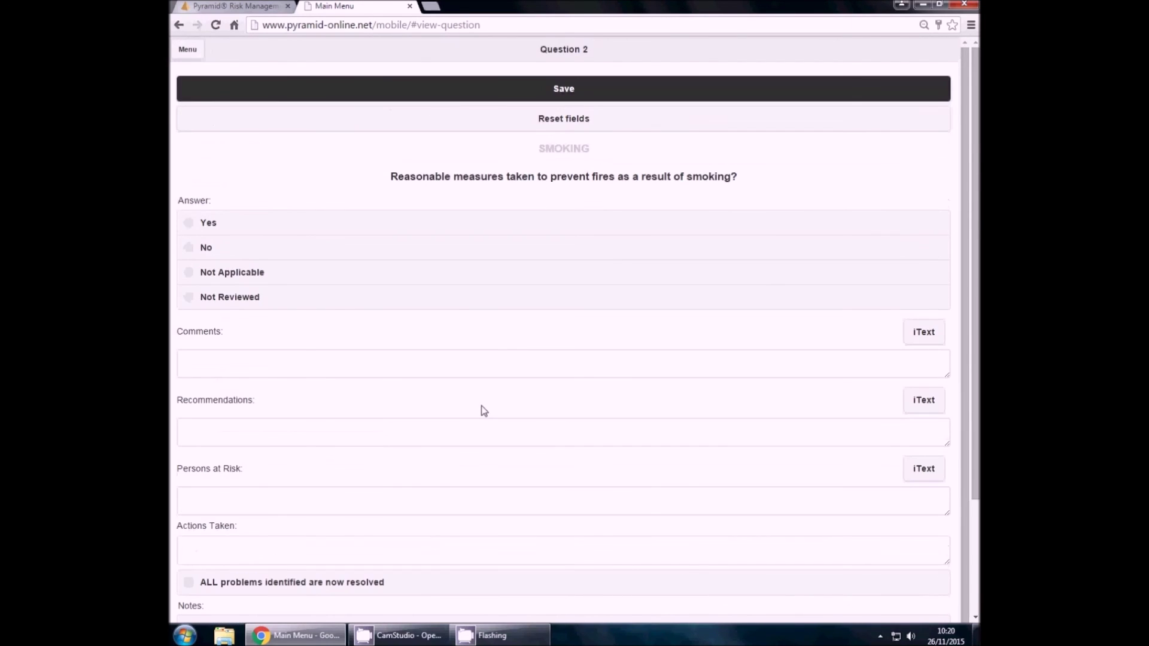
scroll(484, 411, "down", 3)
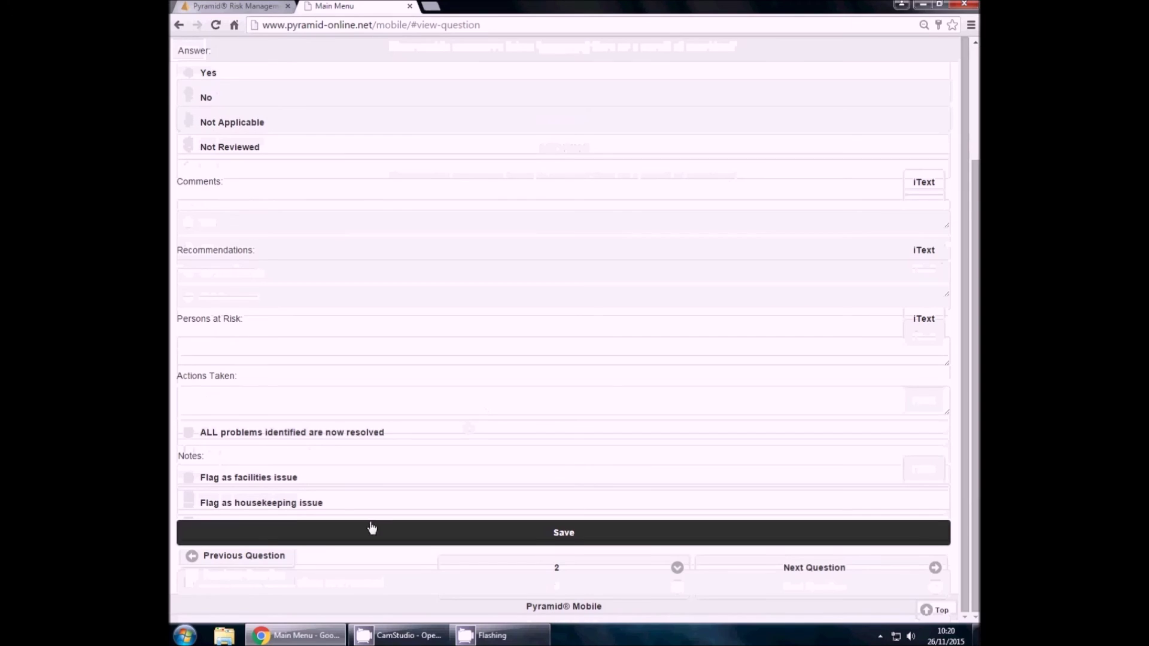
left_click(243, 558)
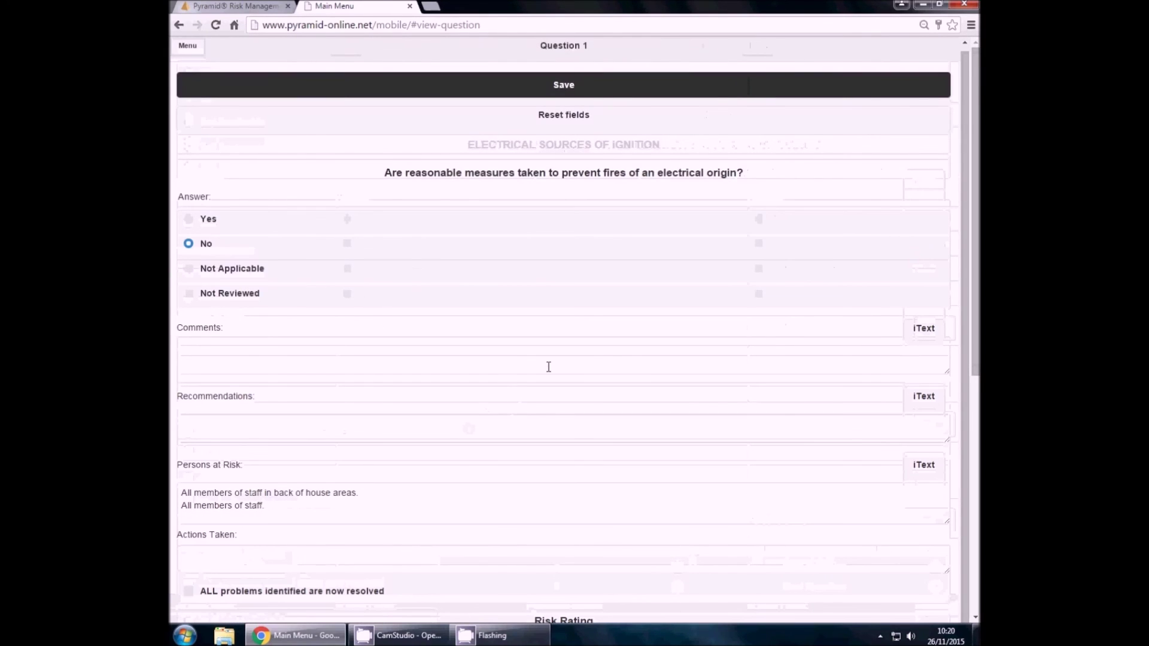
scroll(548, 367, "down", 6)
scroll(548, 367, "up", 5)
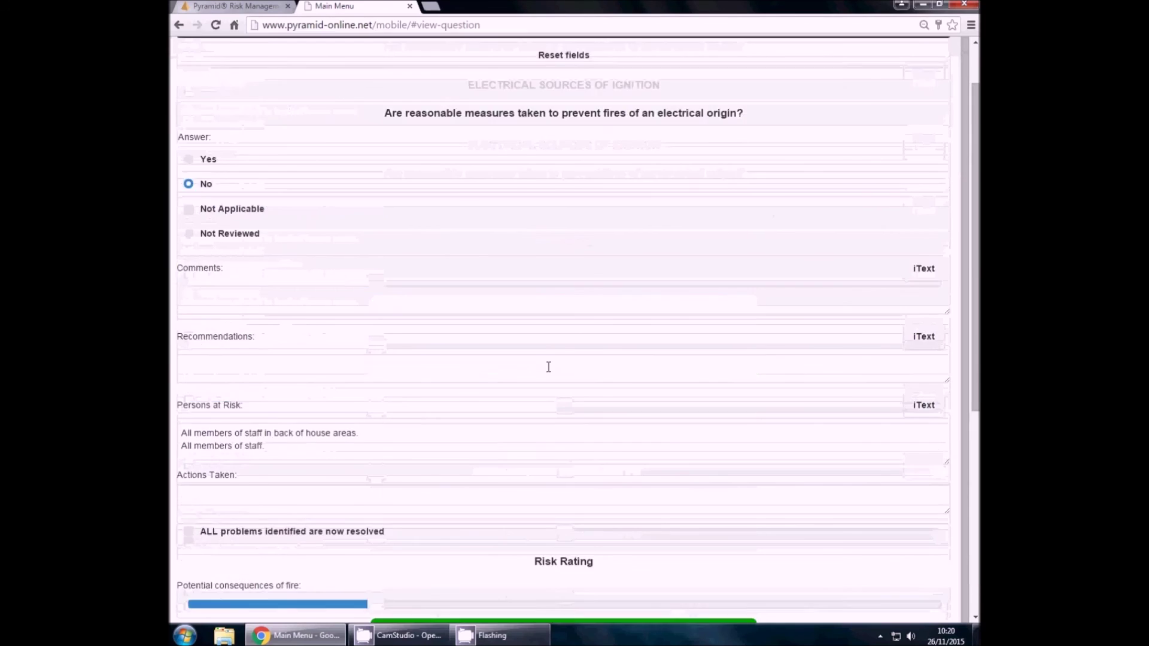
scroll(547, 366, "up", 1)
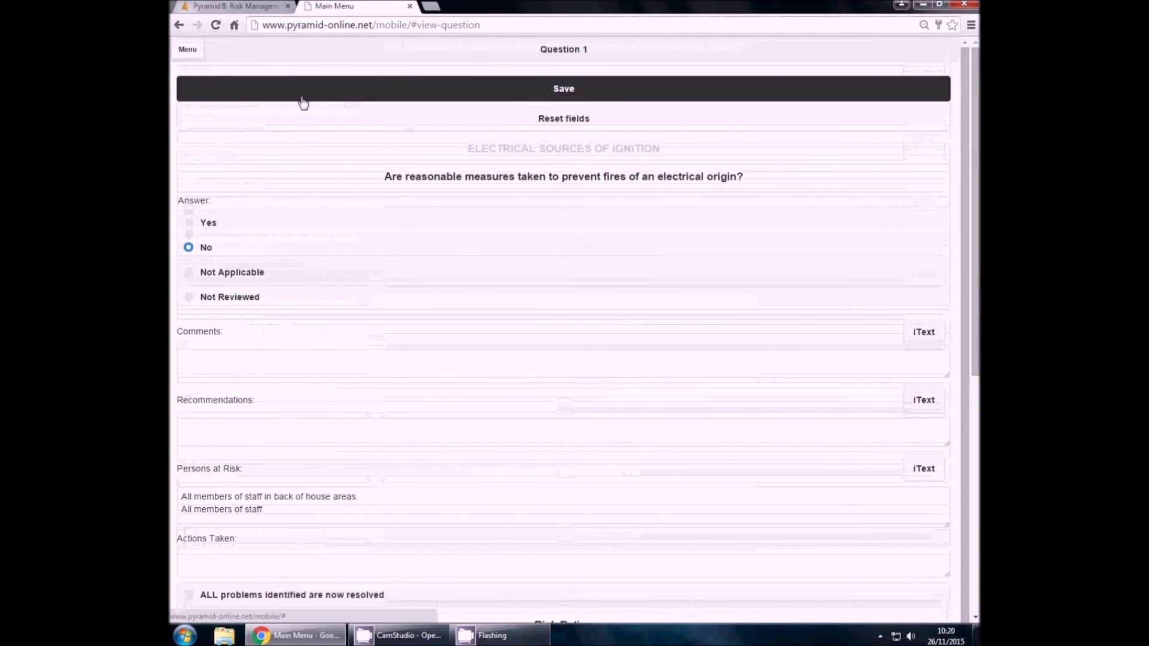
Step: Sync the device from the Main Menu's Sync page, ending on the Login screen
left_click(188, 50)
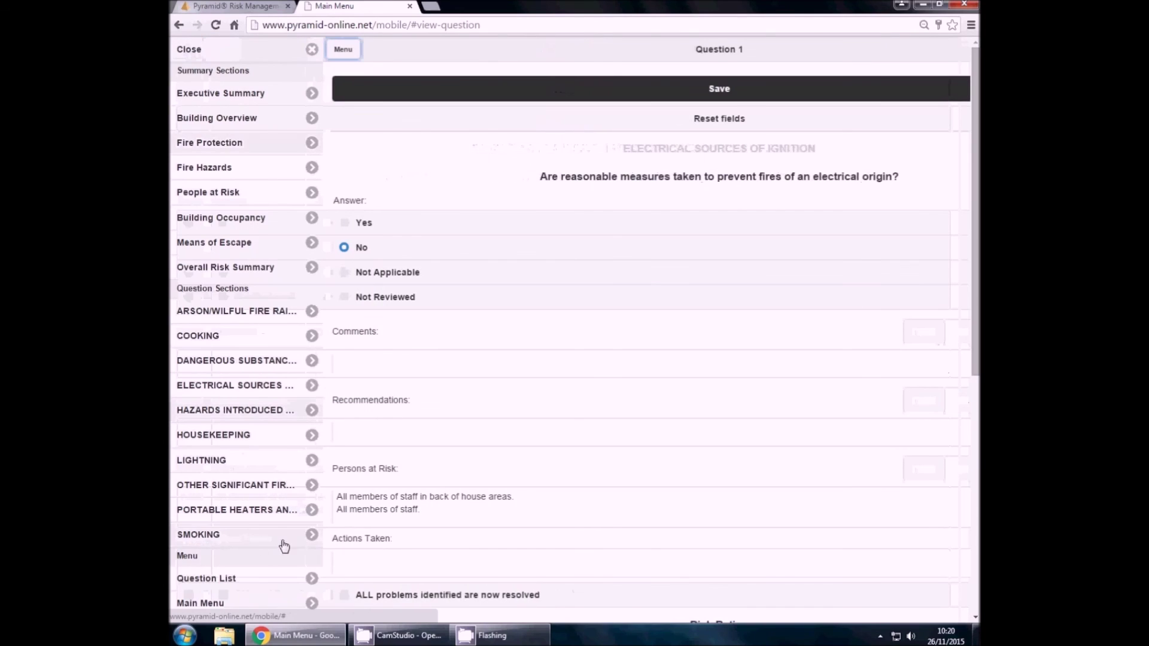
scroll(248, 519, "down", 3)
scroll(245, 515, "down", 2)
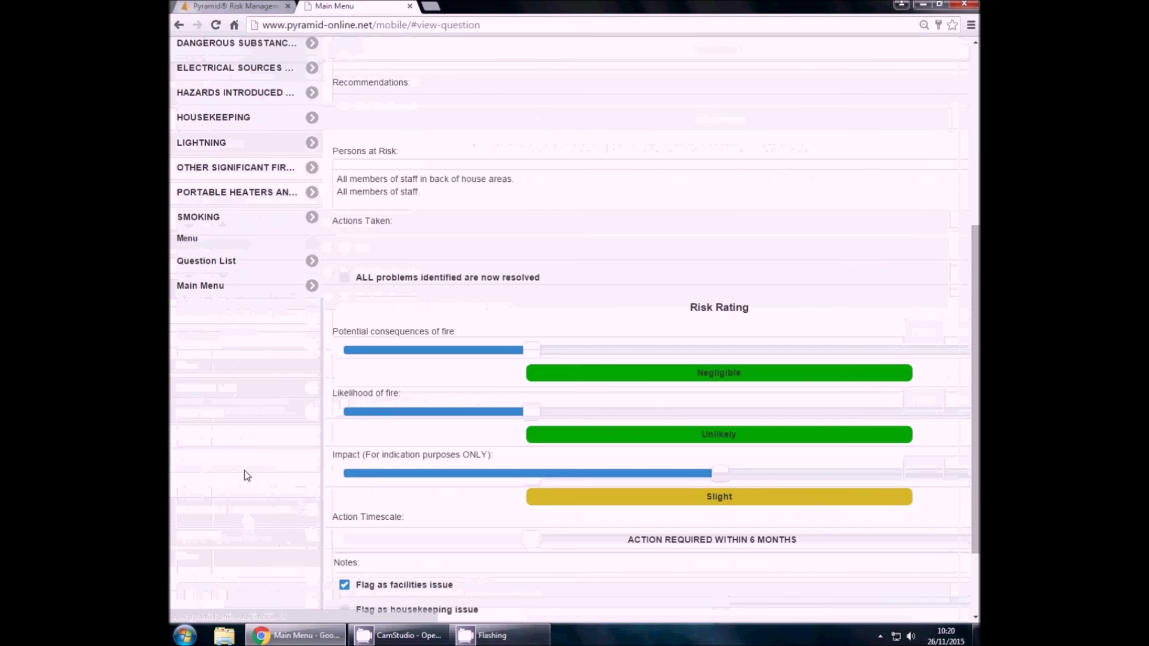
left_click(228, 290)
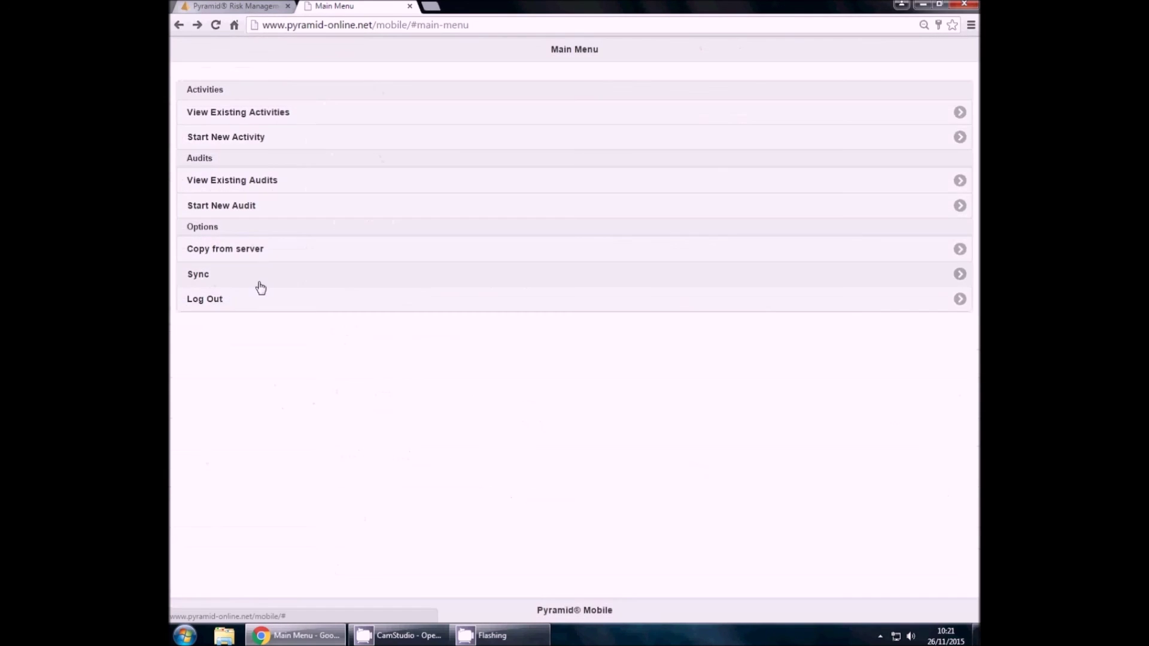
left_click(257, 279)
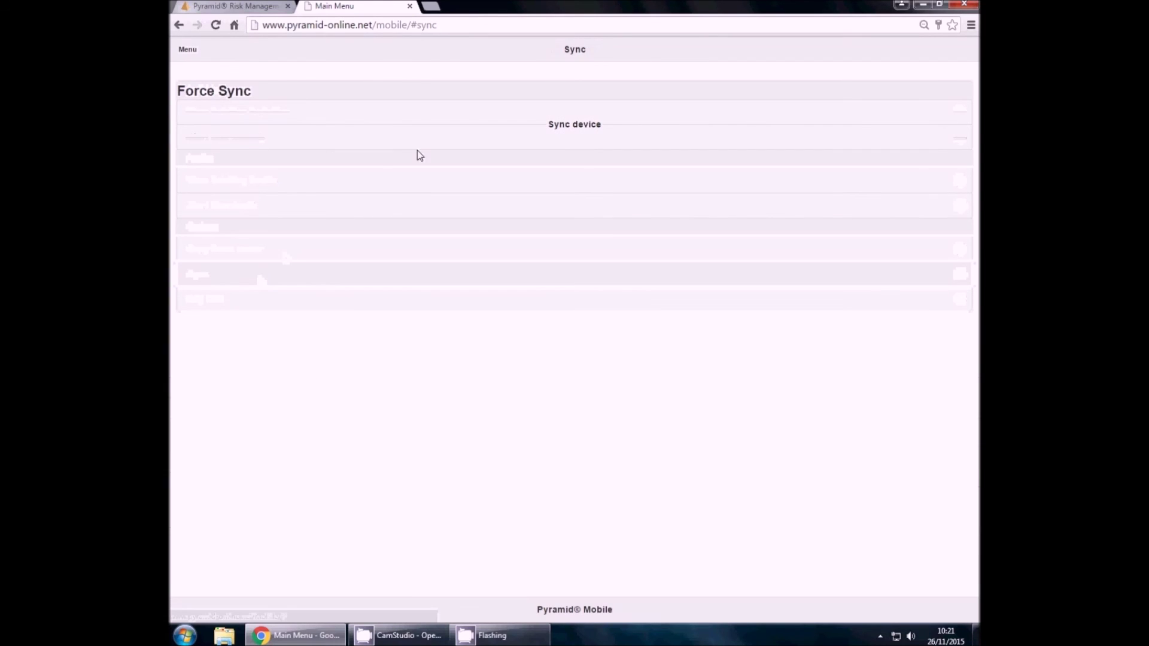
left_click(453, 130)
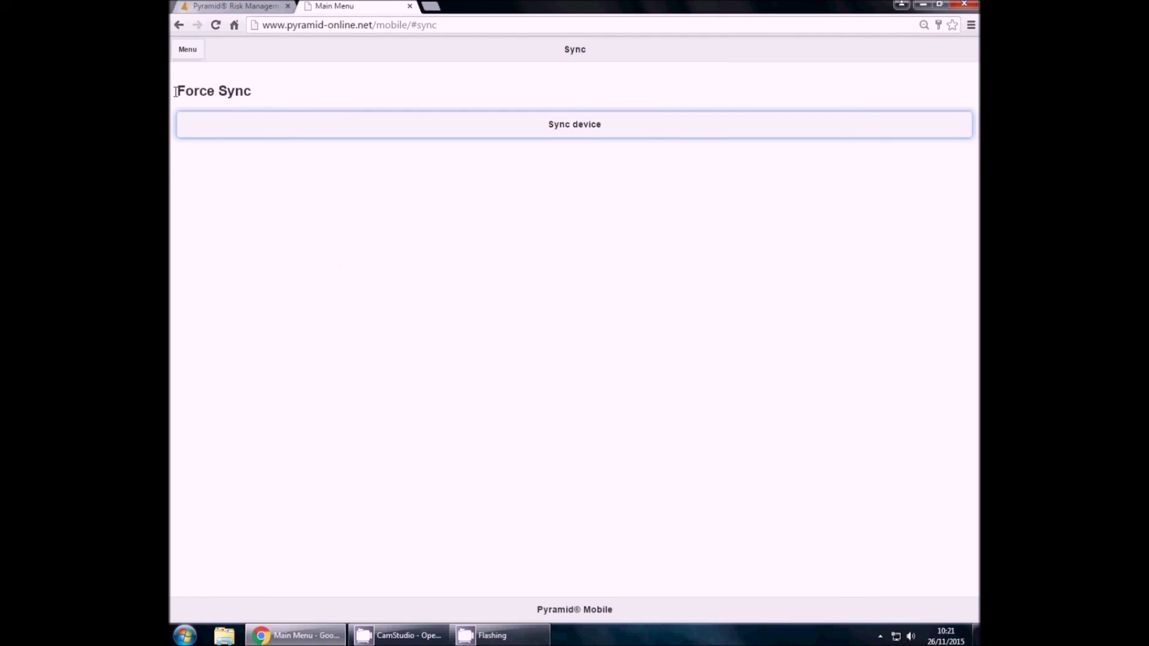
left_click(192, 52)
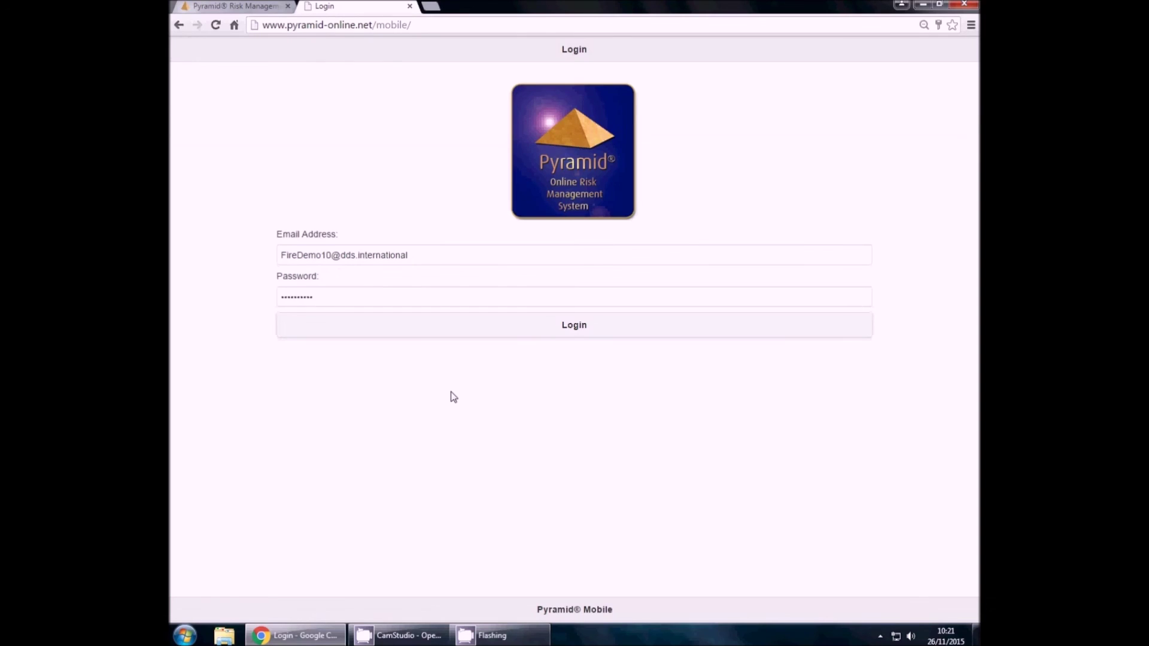